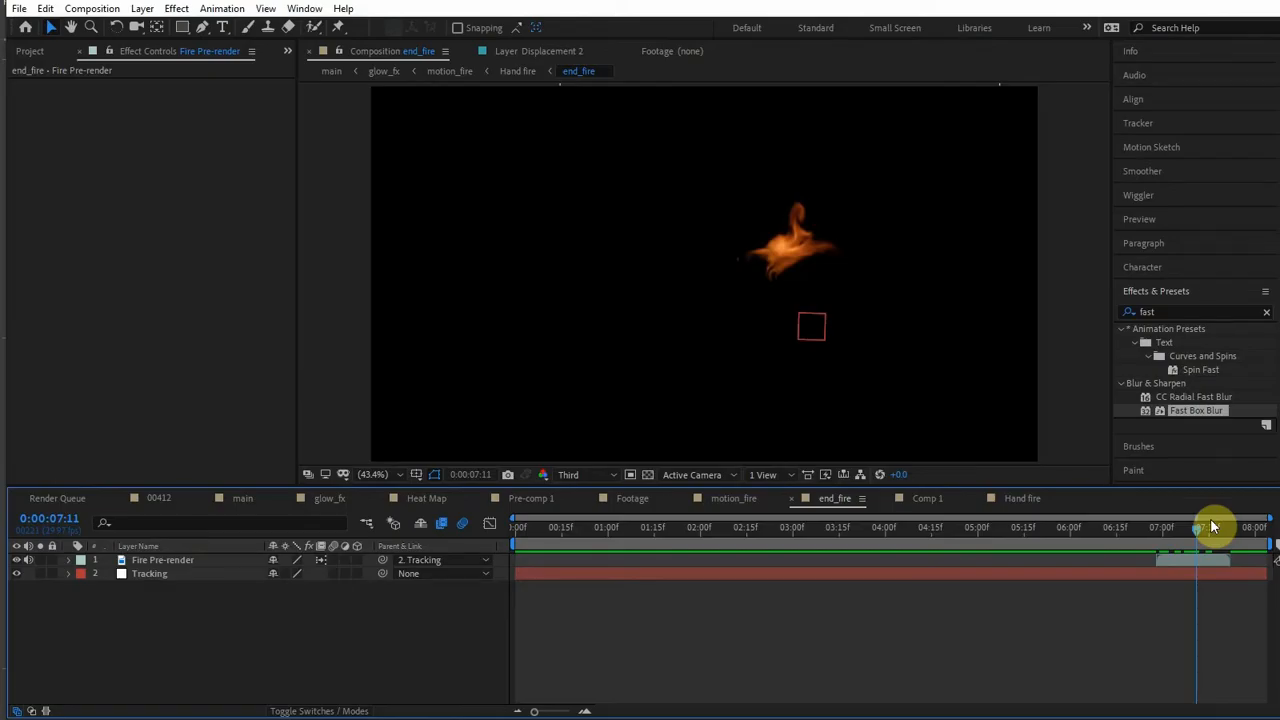
- Go to 0:00:07:11 in the end_fire composition, and collapse and hide the Time Displacement Map layer
{"action": "left_click_drag", "start_coordinate": [1163, 528], "coordinate": [1196, 522]}
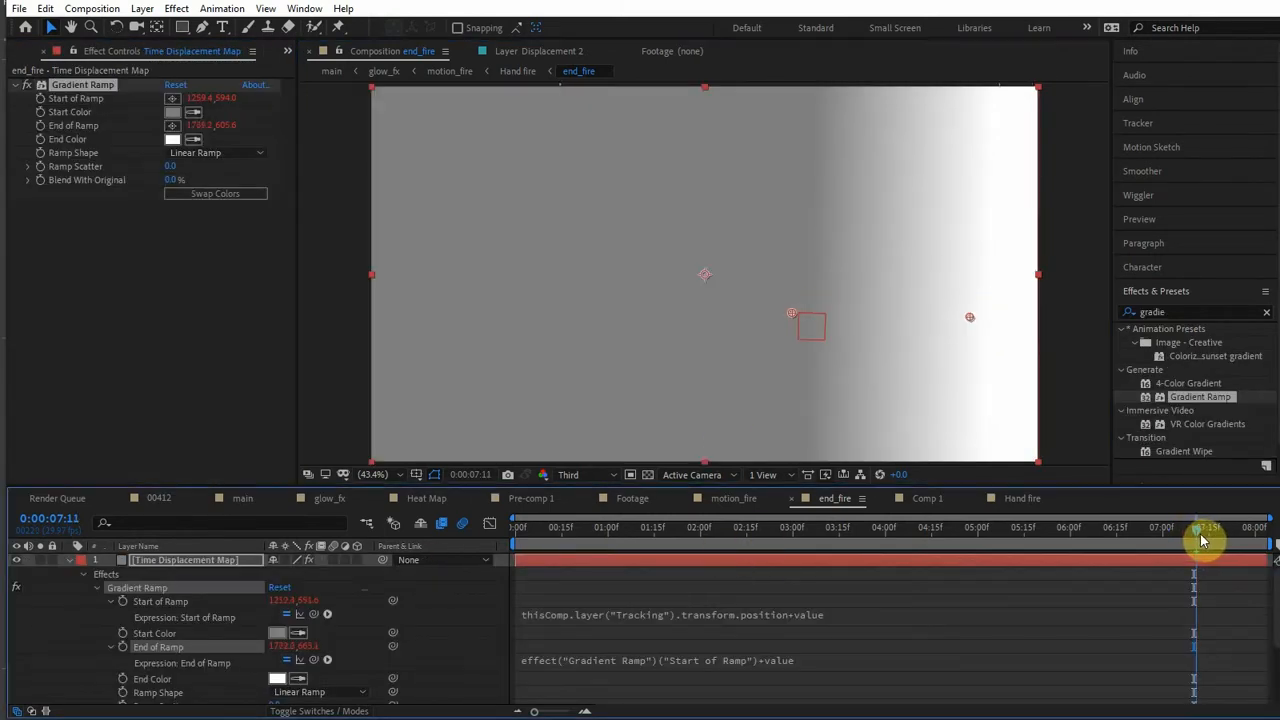
{"action": "left_click", "coordinate": [68, 560]}
{"action": "left_click", "coordinate": [16, 561]}
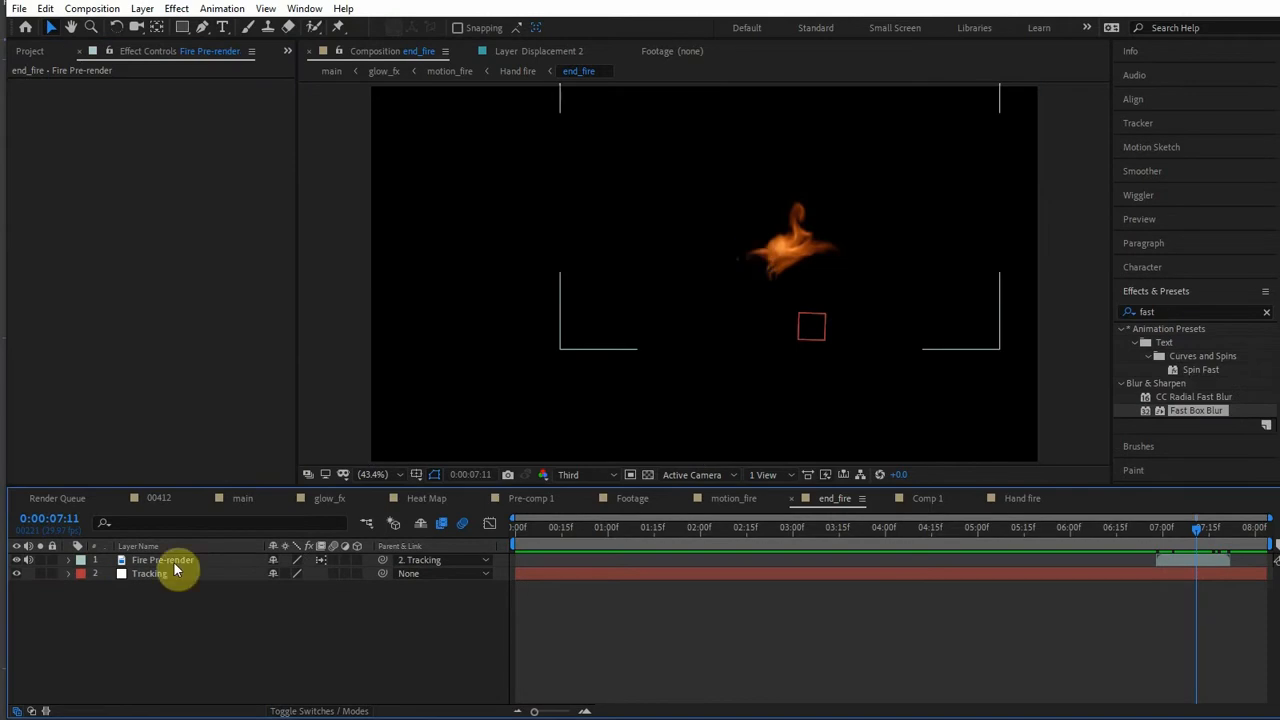
- Create a 1920 × 1080 px gray solid named "Time Displacement Map" above the Fire Pre-render layer
{"action": "left_click", "coordinate": [173, 562]}
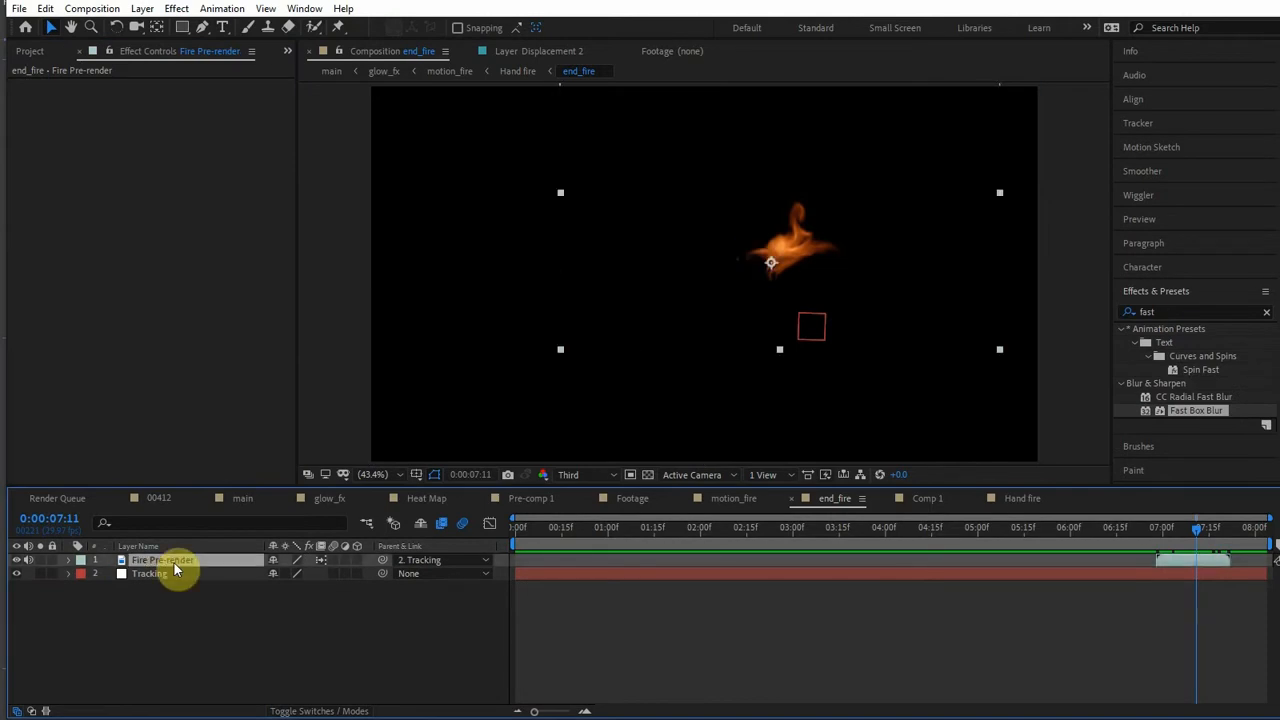
{"action": "key", "text": "ctrl+y"}
{"action": "type", "text": "Time Displacement Map"}
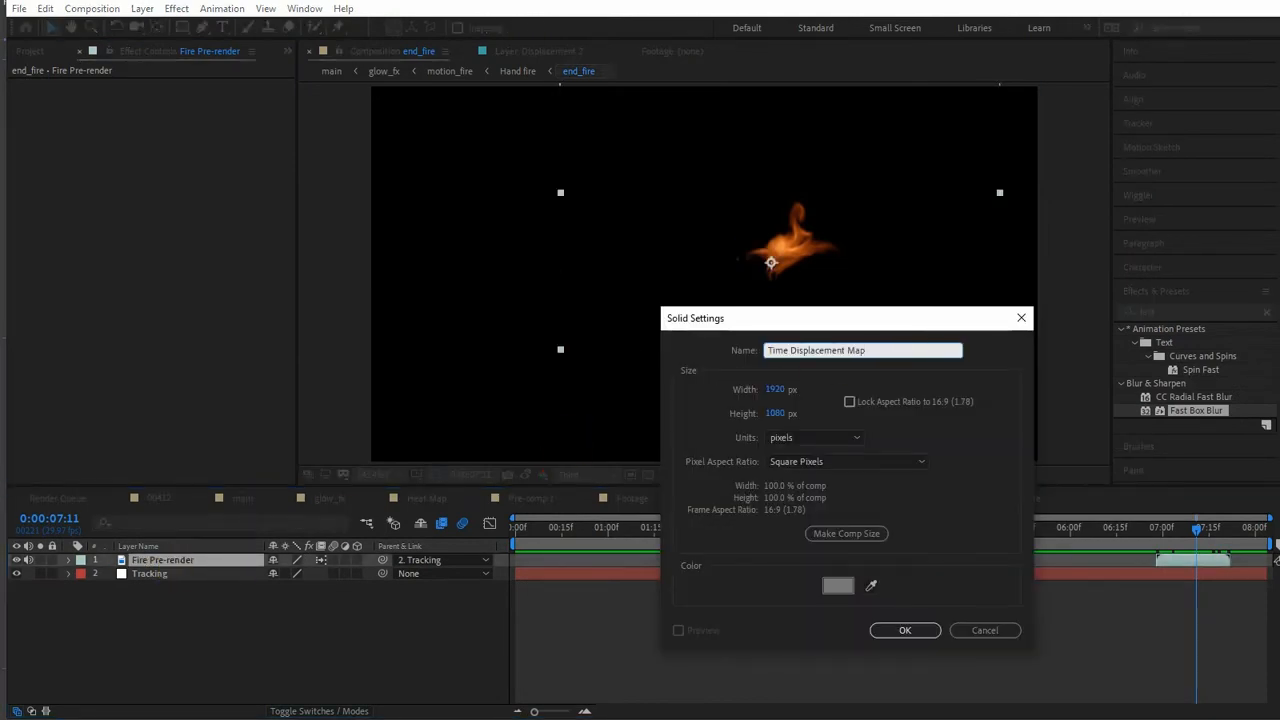
{"action": "left_click", "coordinate": [922, 632]}
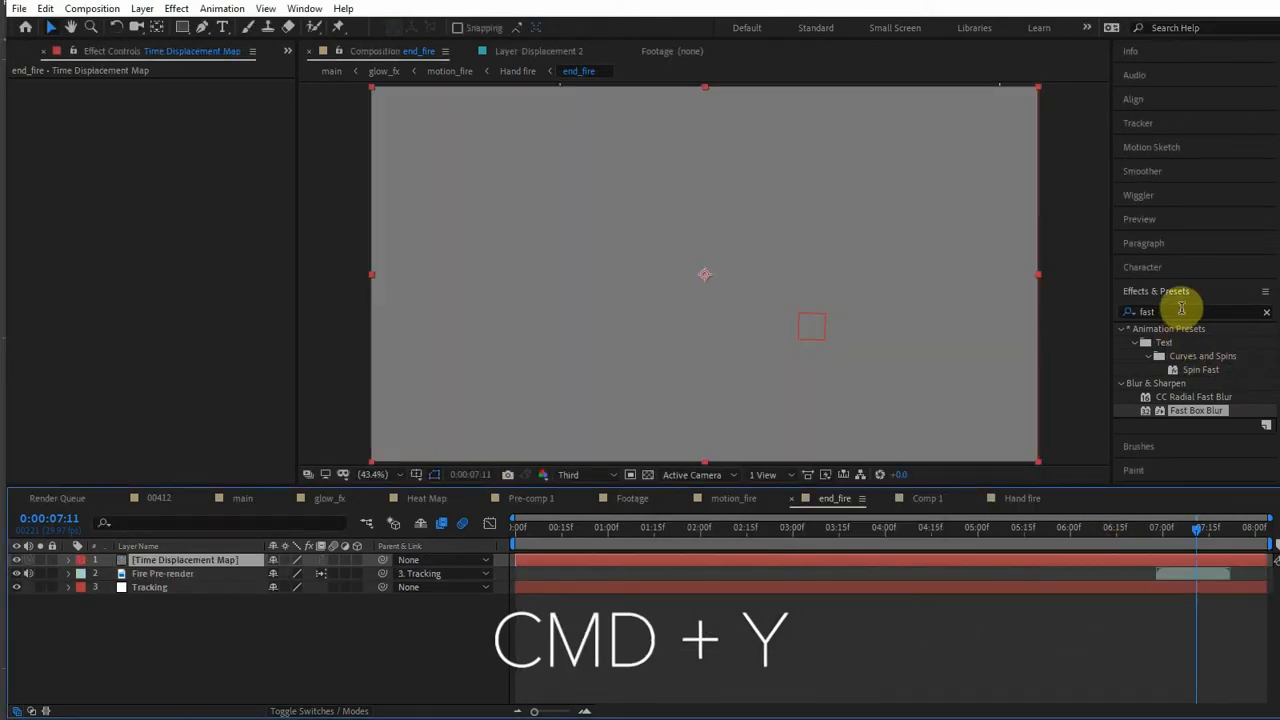
- Apply Gradient Ramp to the Time Displacement Map solid, placing its start at about 1232, 661 and its end at about 1681, 659
{"action": "left_click", "coordinate": [1181, 310]}
{"action": "type", "text": "gradie"}
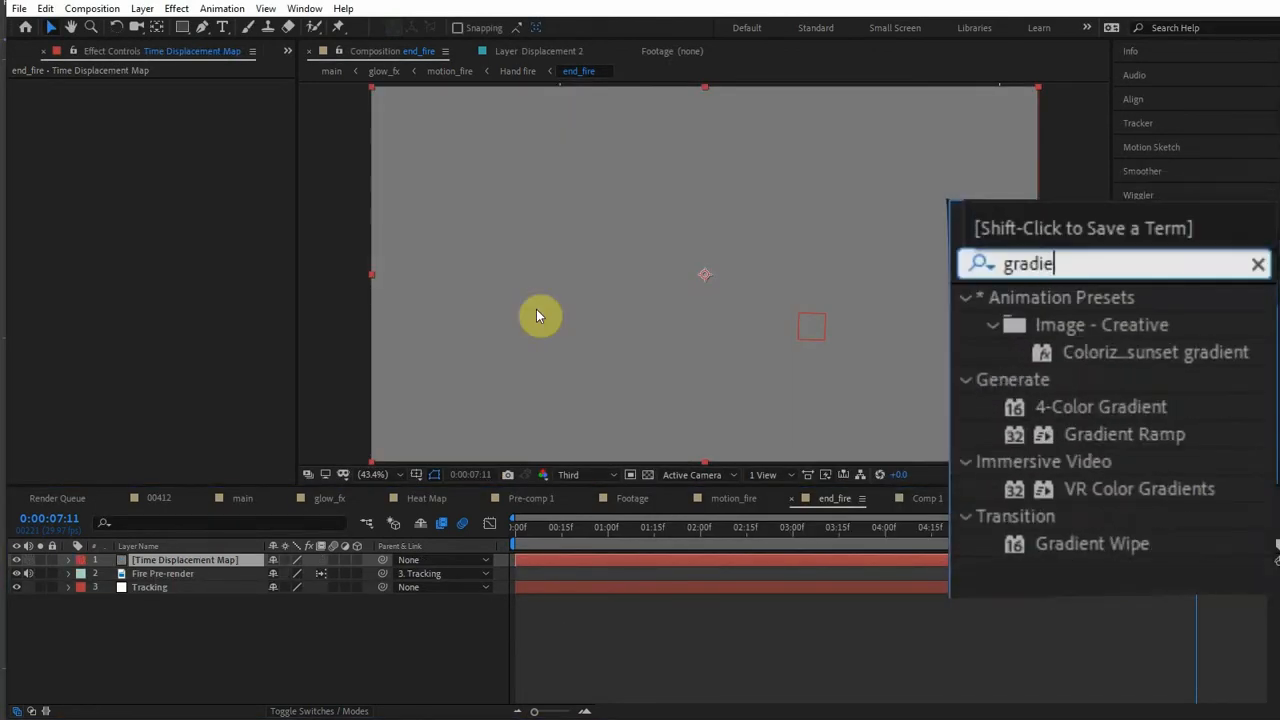
{"action": "left_click_drag", "start_coordinate": [1125, 434], "coordinate": [700, 153]}
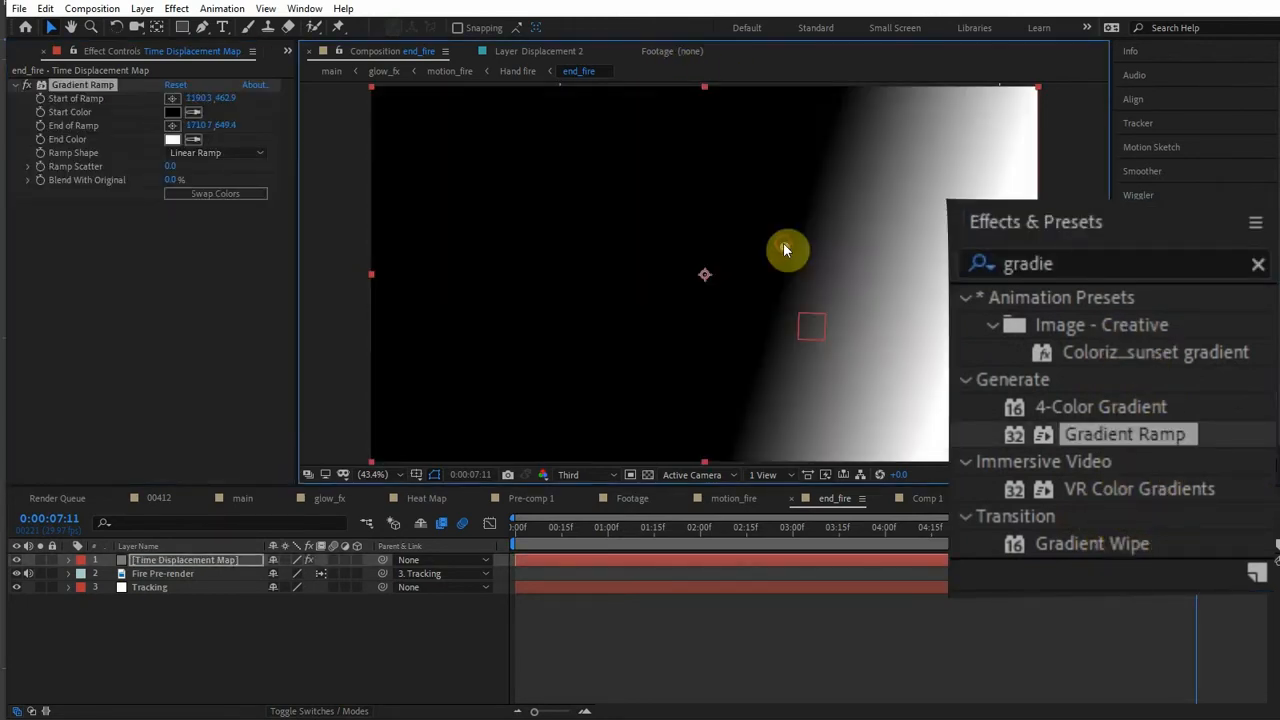
{"action": "left_click_drag", "start_coordinate": [783, 242], "coordinate": [798, 317]}
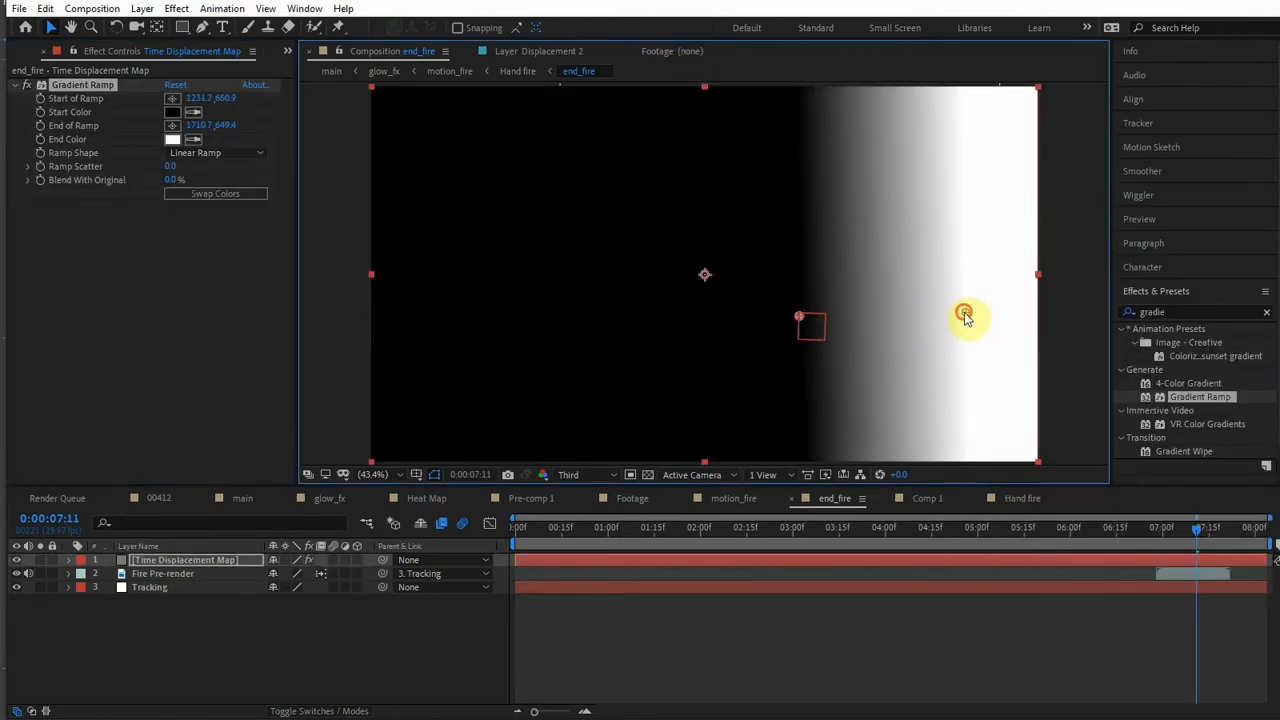
{"action": "mouse_move", "coordinate": [963, 325]}
{"action": "left_mouse_down"}
{"action": "mouse_move", "coordinate": [977, 317]}
{"action": "mouse_move", "coordinate": [953, 317]}
{"action": "left_mouse_up"}
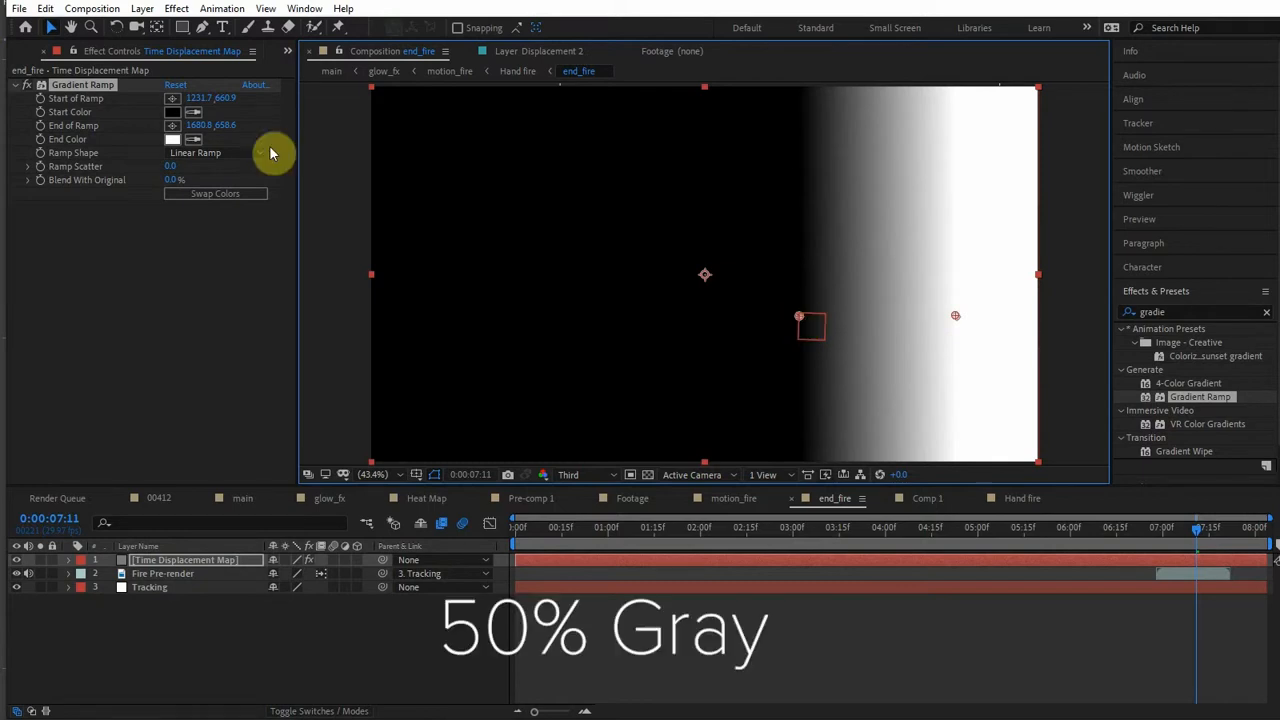
- Set the ramp's Start Color to 50% brightness gray and shift its start point to about 1206, 659
{"action": "left_click", "coordinate": [172, 111]}
{"action": "left_click", "coordinate": [298, 491]}
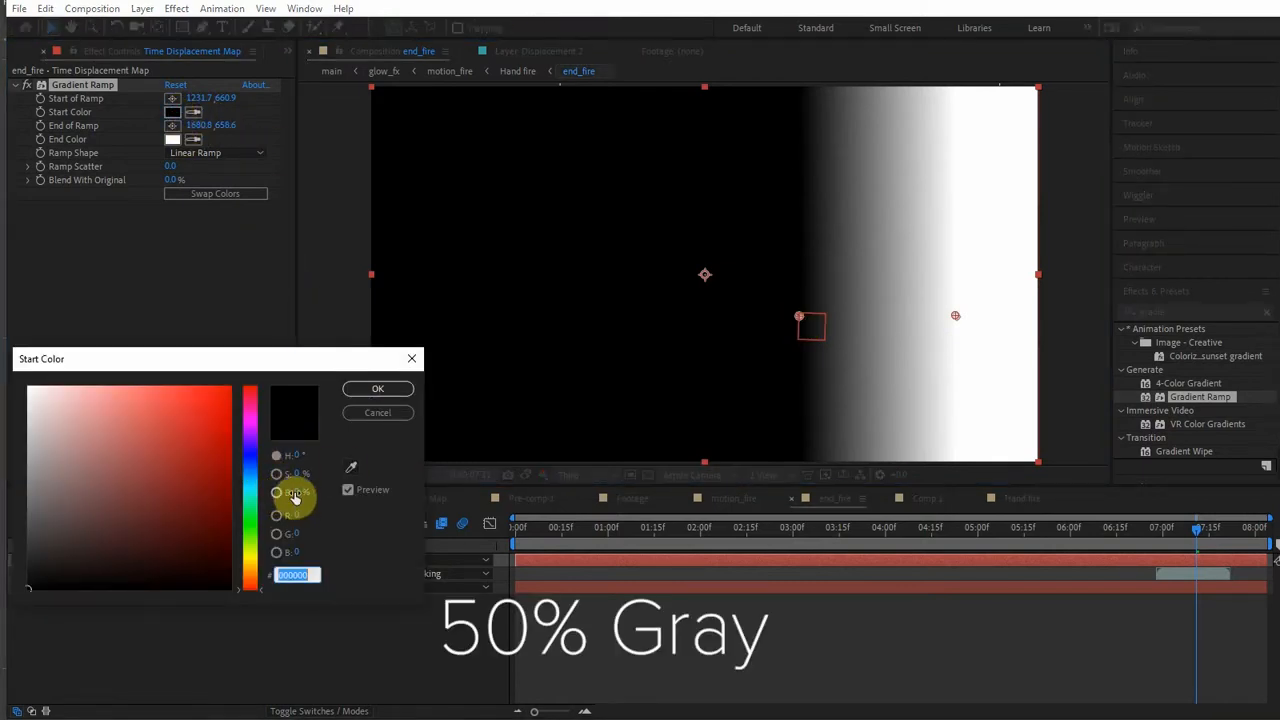
{"action": "type", "text": "50"}
{"action": "left_click", "coordinate": [377, 392]}
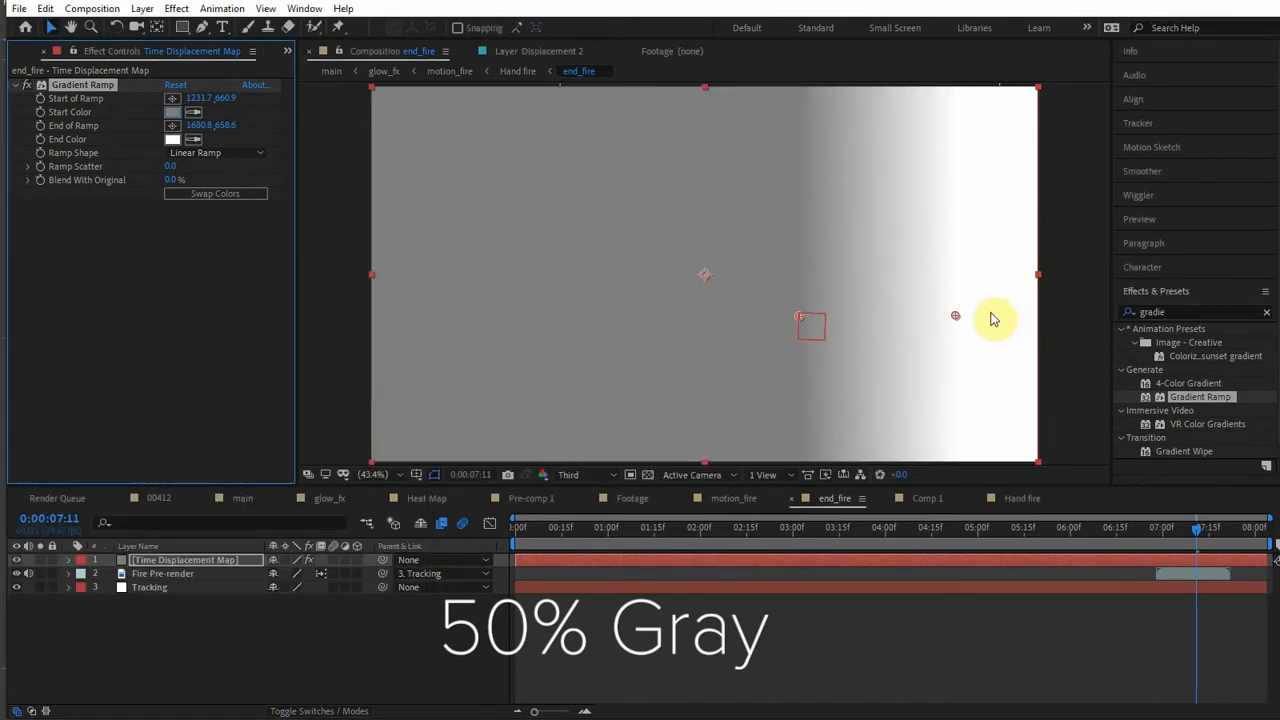
{"action": "mouse_move", "coordinate": [799, 314]}
{"action": "left_mouse_down"}
{"action": "mouse_move", "coordinate": [812, 318]}
{"action": "mouse_move", "coordinate": [799, 320]}
{"action": "left_mouse_up"}
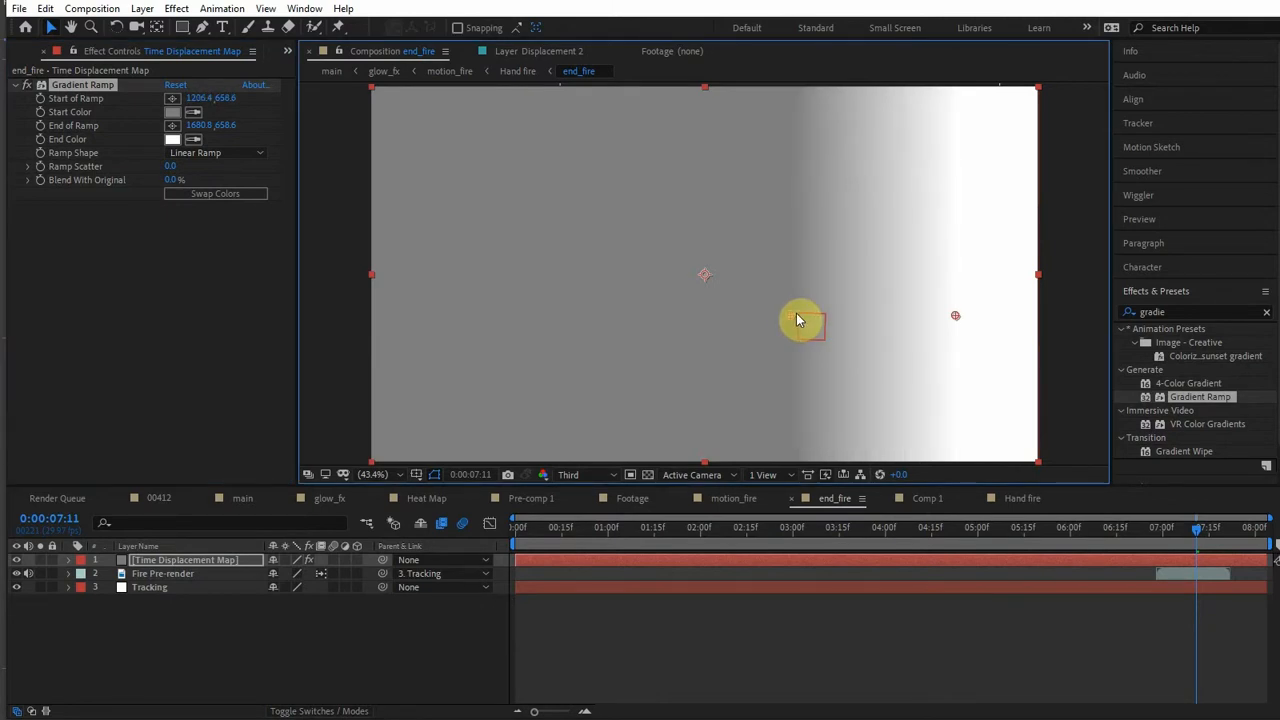
- Check the Tracking layer's motion around 0:00:07:12 against the gradient and reveal its Position property
{"action": "left_click_drag", "start_coordinate": [1207, 535], "coordinate": [1201, 535]}
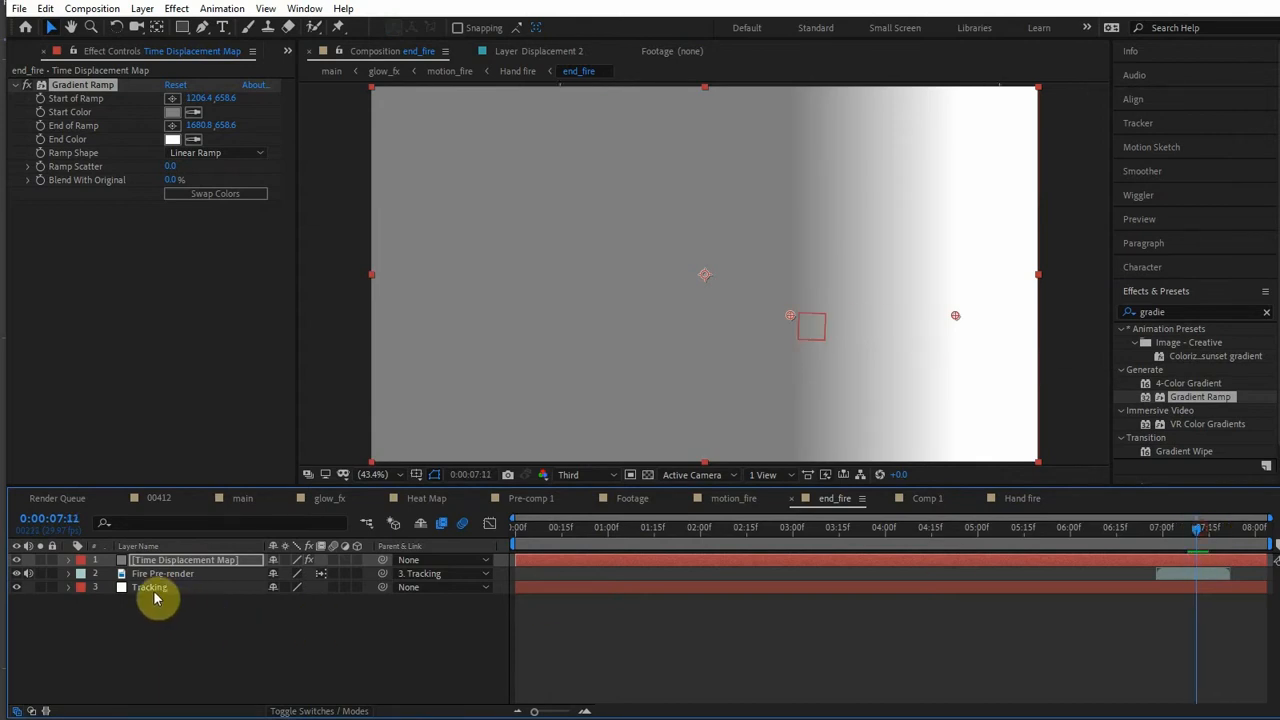
{"action": "left_click", "coordinate": [152, 587]}
{"action": "left_click", "coordinate": [1189, 535]}
{"action": "left_click_drag", "start_coordinate": [1189, 537], "coordinate": [1200, 534]}
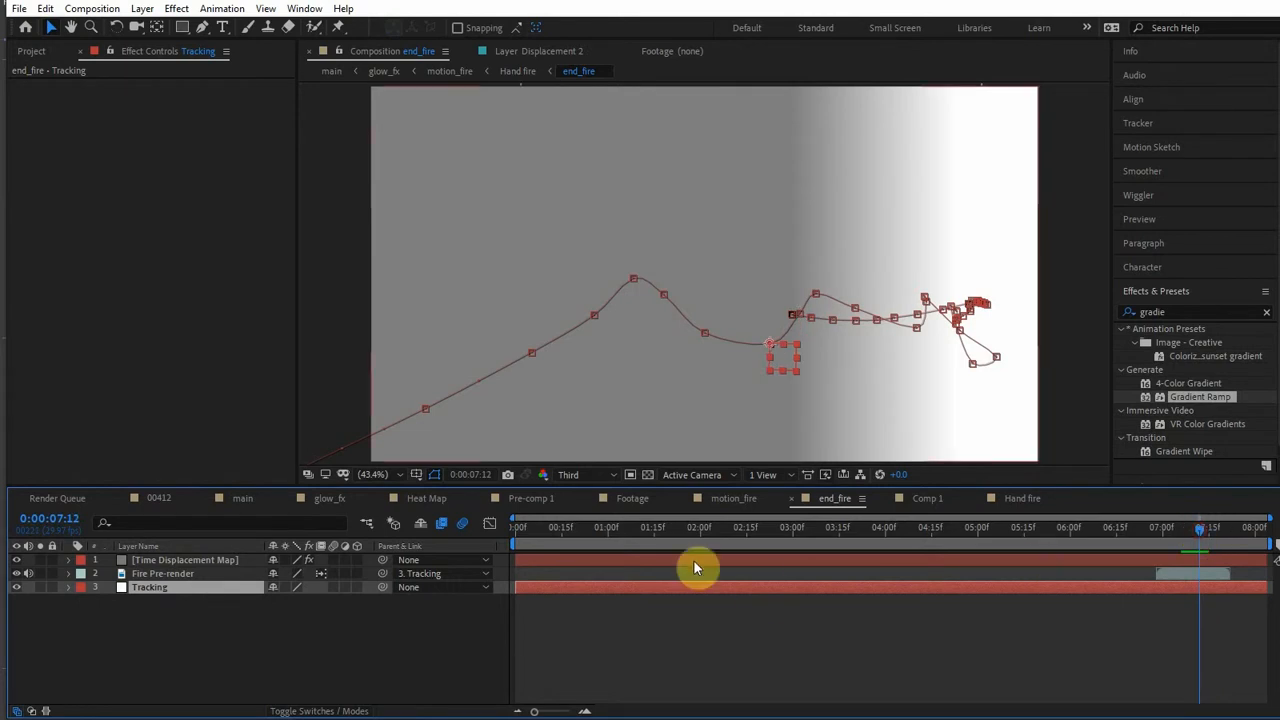
{"action": "left_click", "coordinate": [192, 561]}
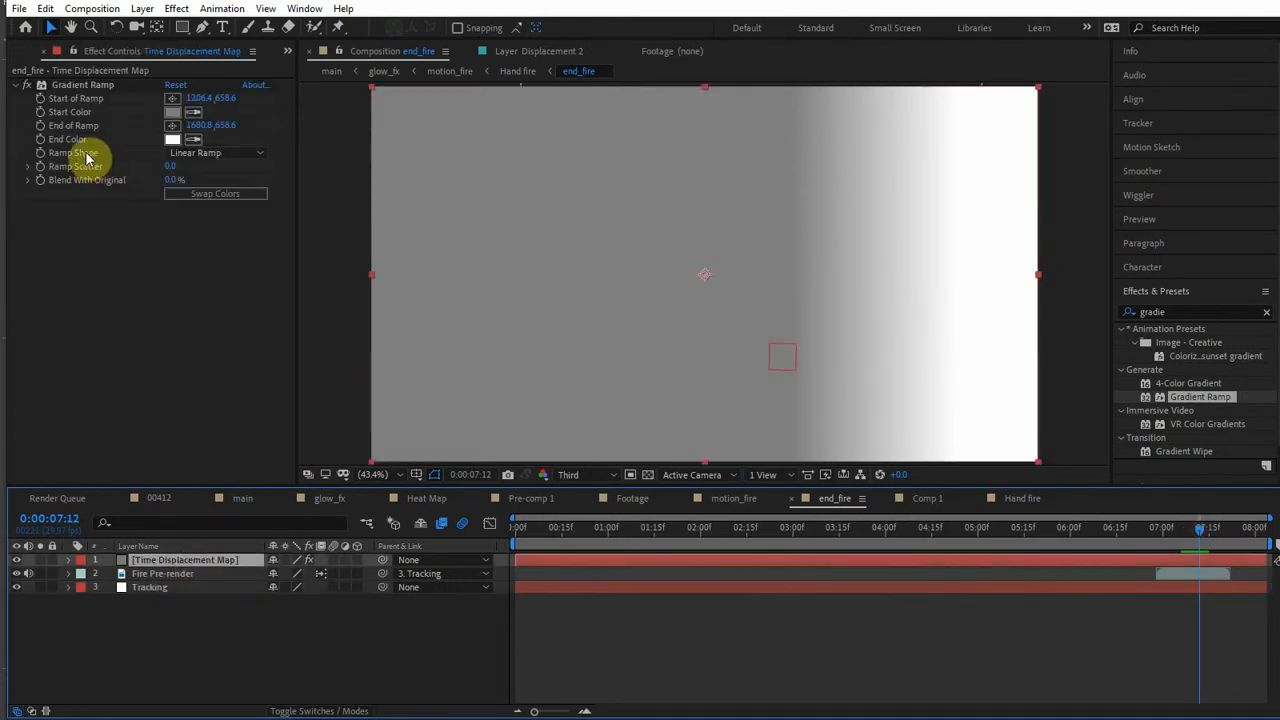
{"action": "left_click", "coordinate": [146, 589]}
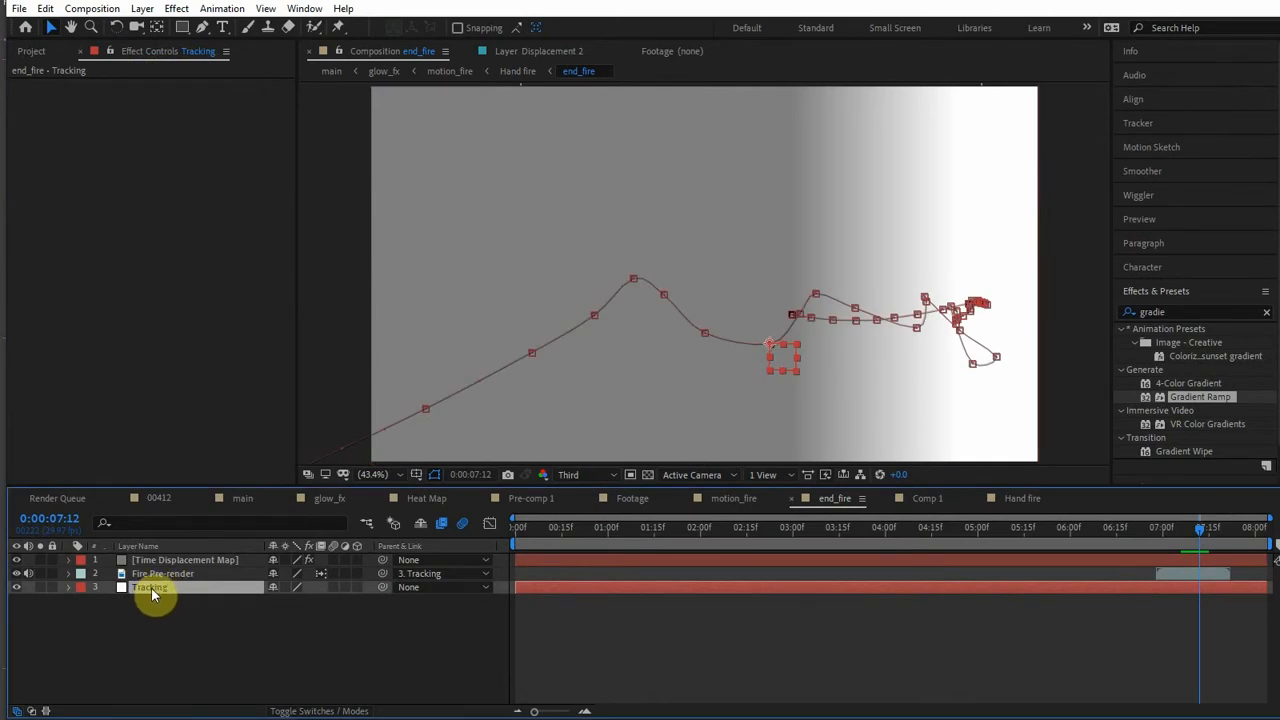
{"action": "key", "text": "p"}
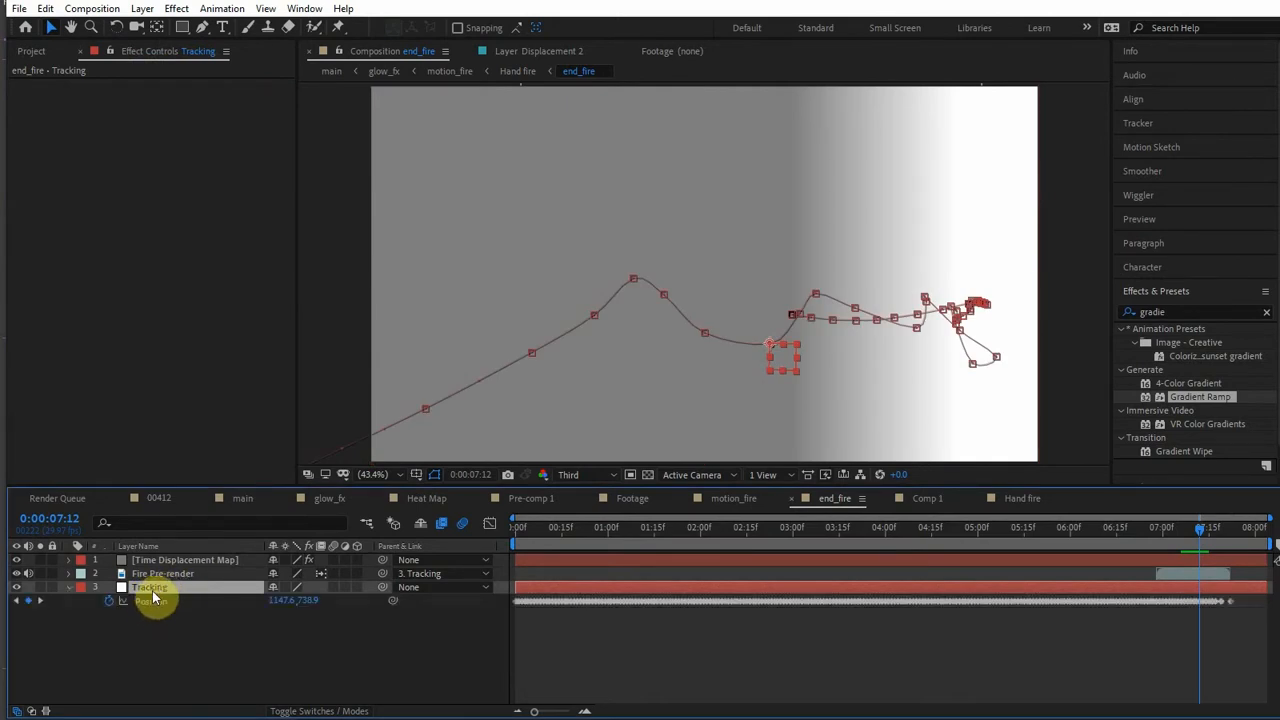
- Add an expression to the Gradient Ramp's Start of Ramp that links it to the Tracking layer's Position
{"action": "left_click", "coordinate": [177, 562]}
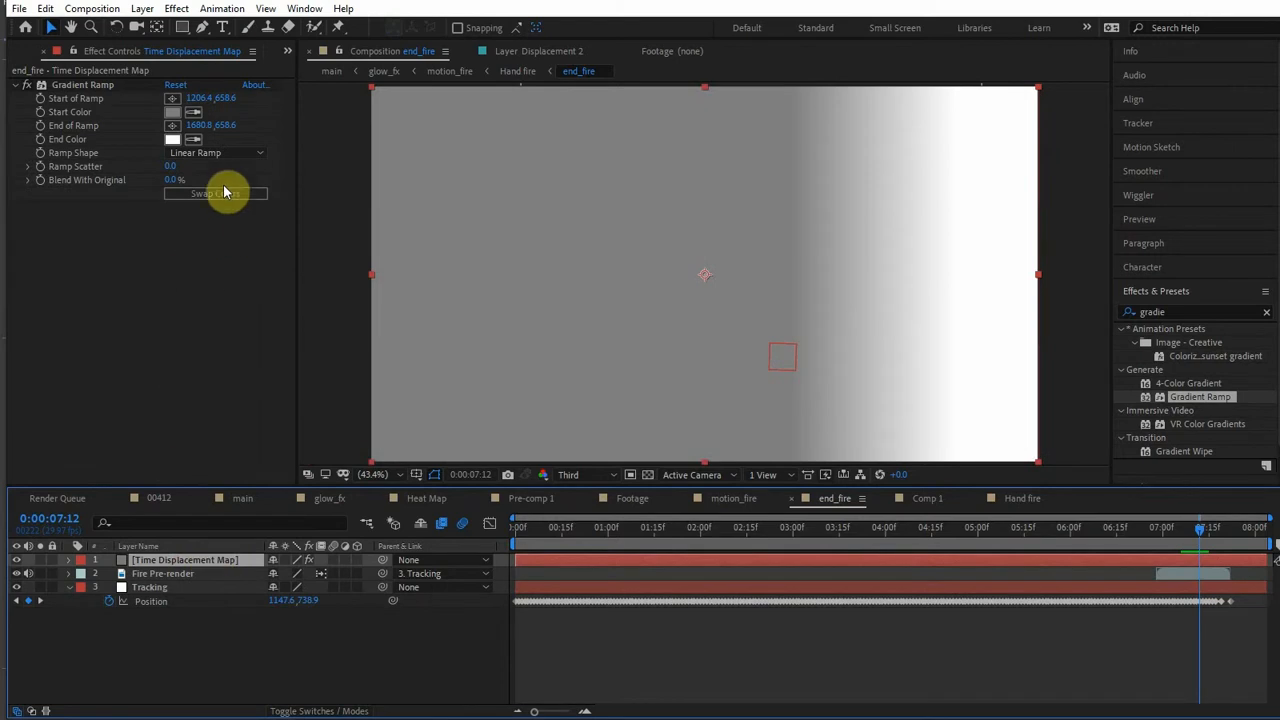
{"action": "left_click", "coordinate": [77, 103]}
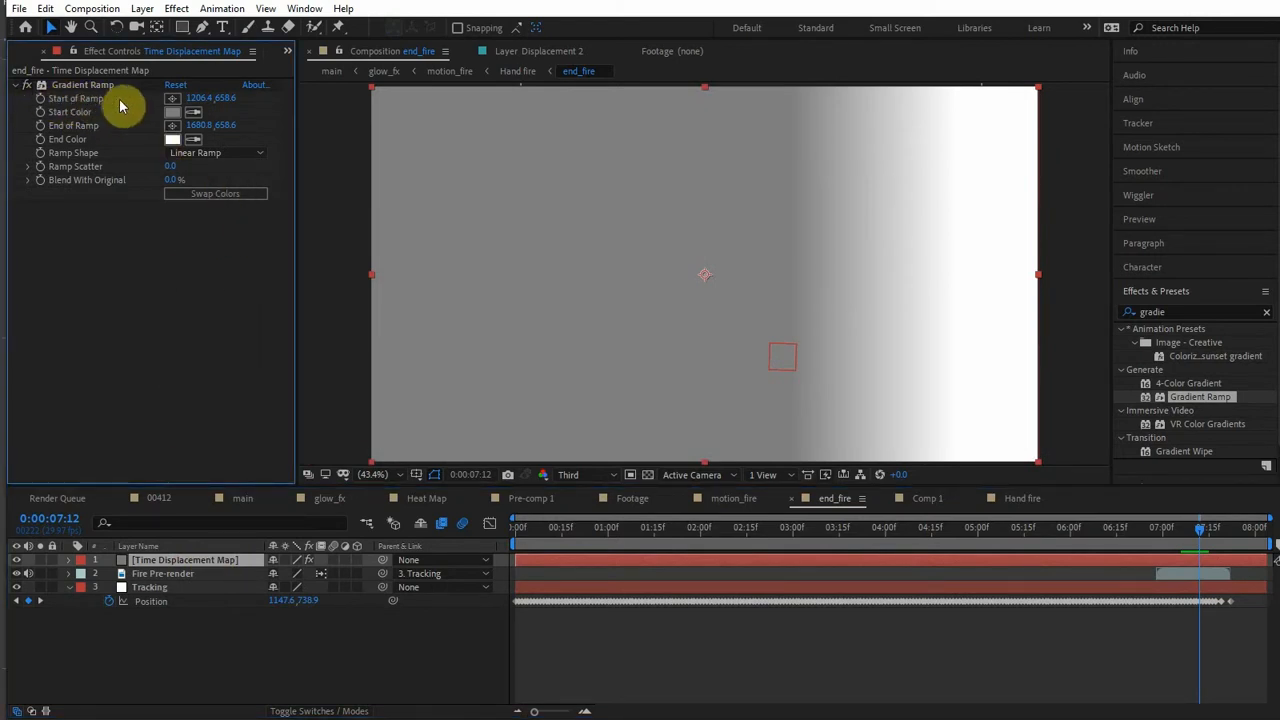
{"action": "left_click", "coordinate": [41, 99], "text": "alt"}
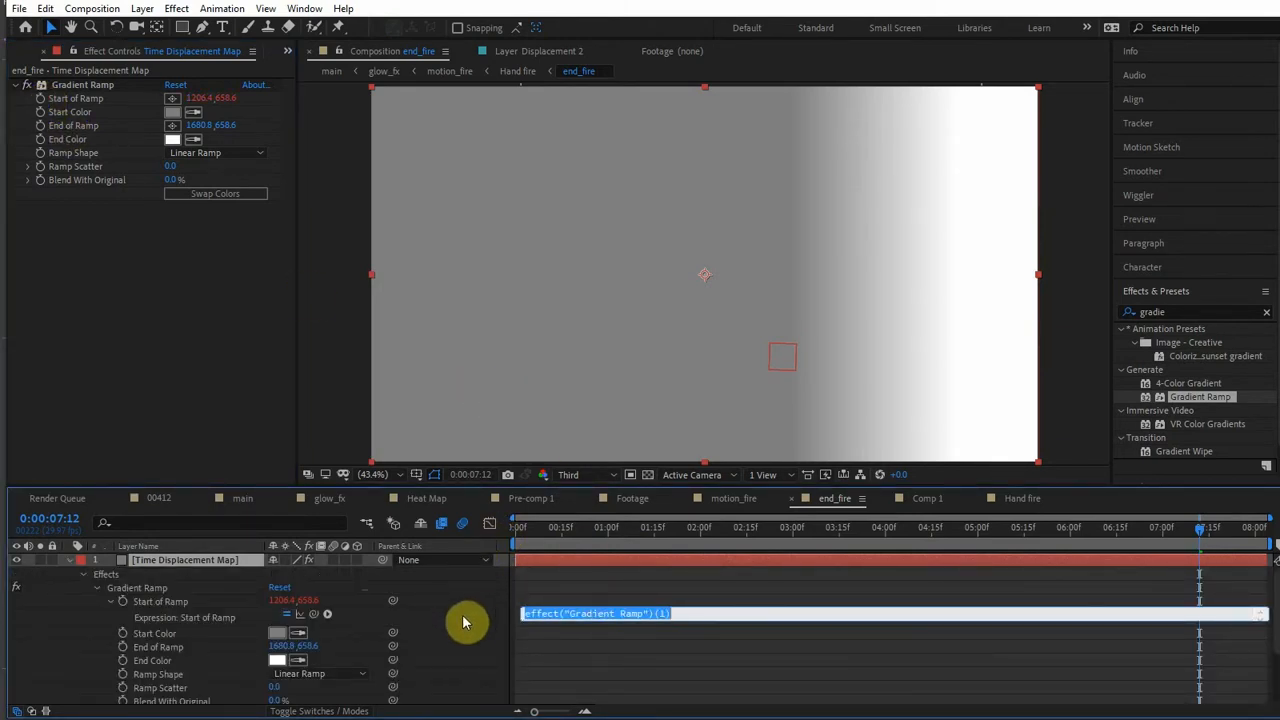
{"action": "left_click_drag", "start_coordinate": [313, 614], "coordinate": [166, 698]}
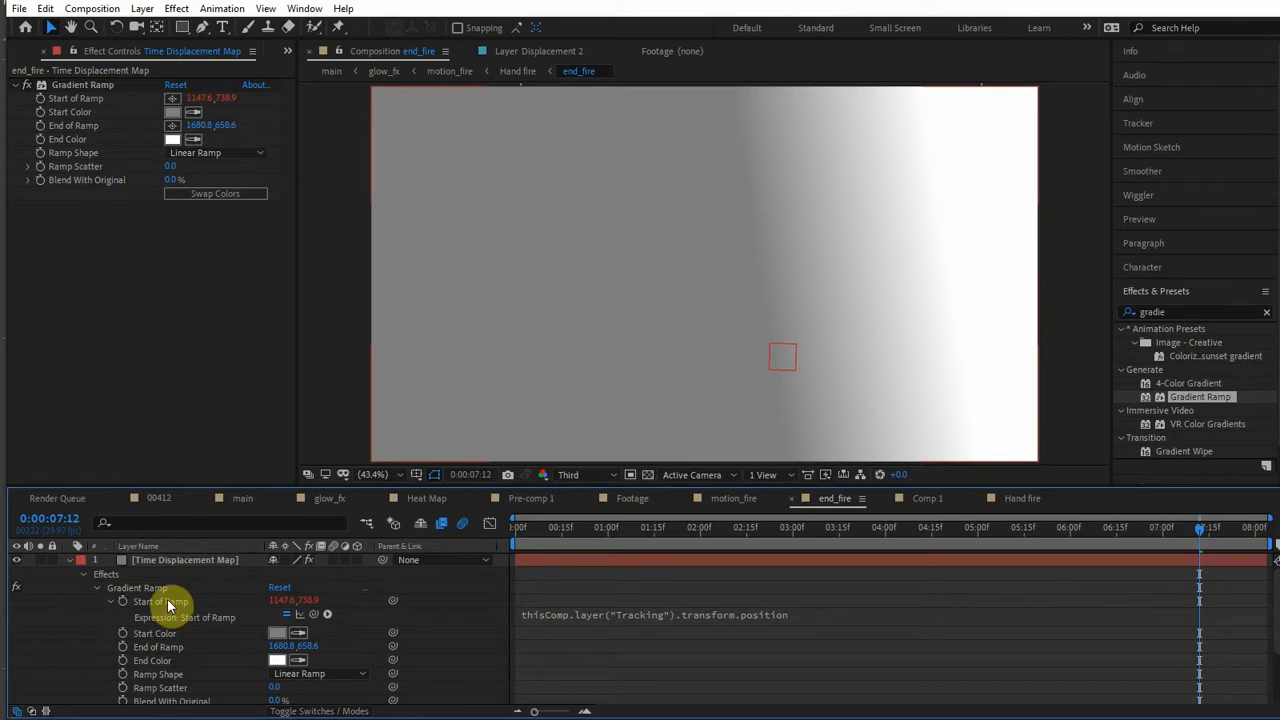
{"action": "key", "text": "grave"}
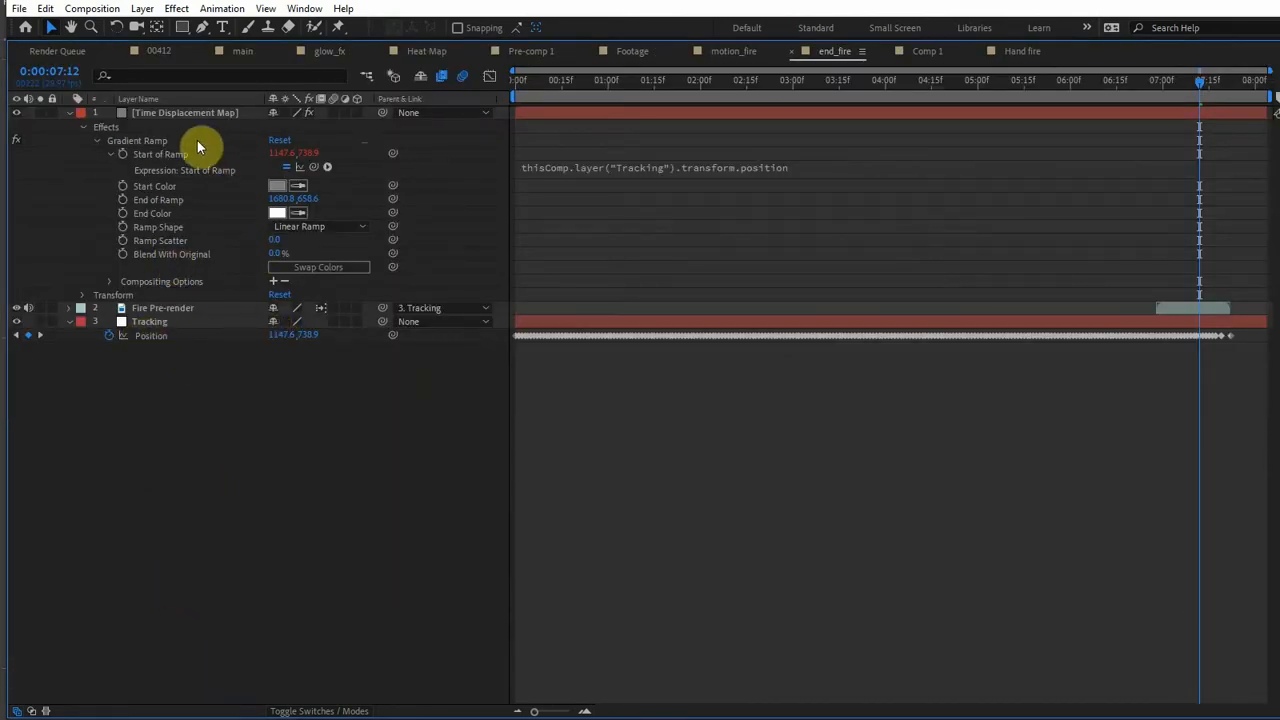
{"action": "key", "text": "grave"}
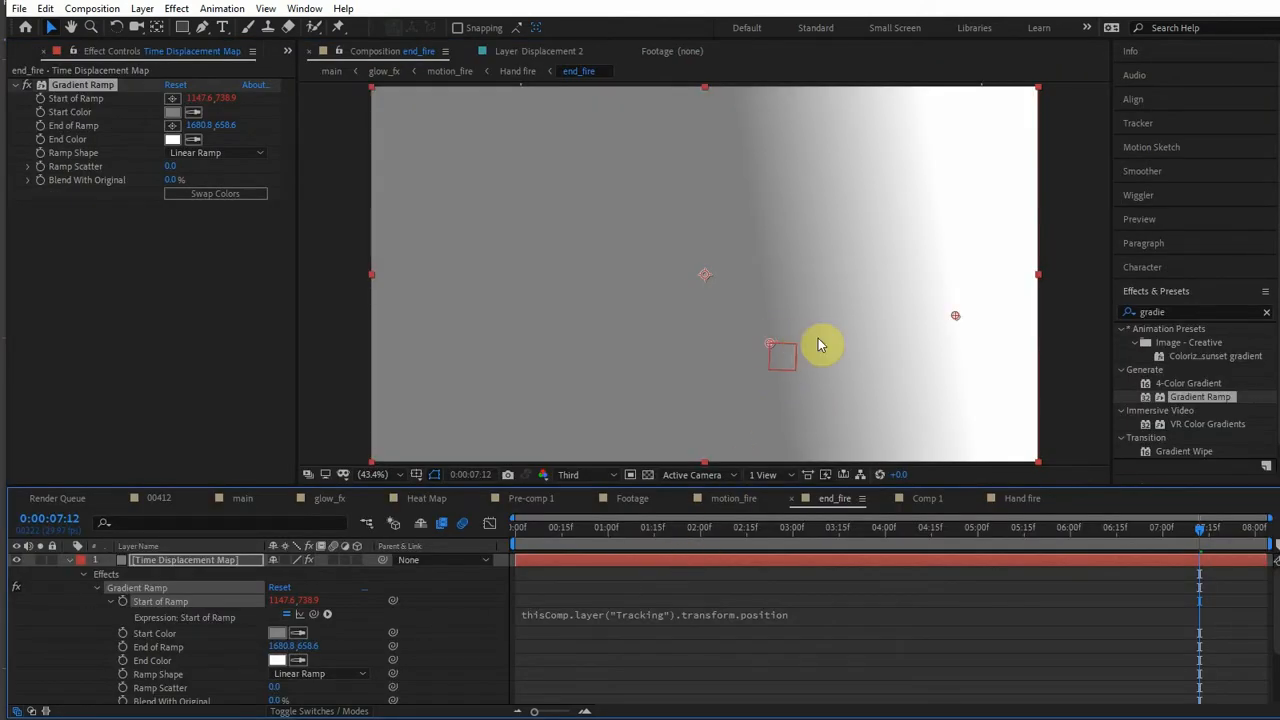
- Append "+value" to the Start of Ramp expression so it reads thisComp.layer("Tracking").transform.position+value
{"action": "left_click", "coordinate": [845, 615]}
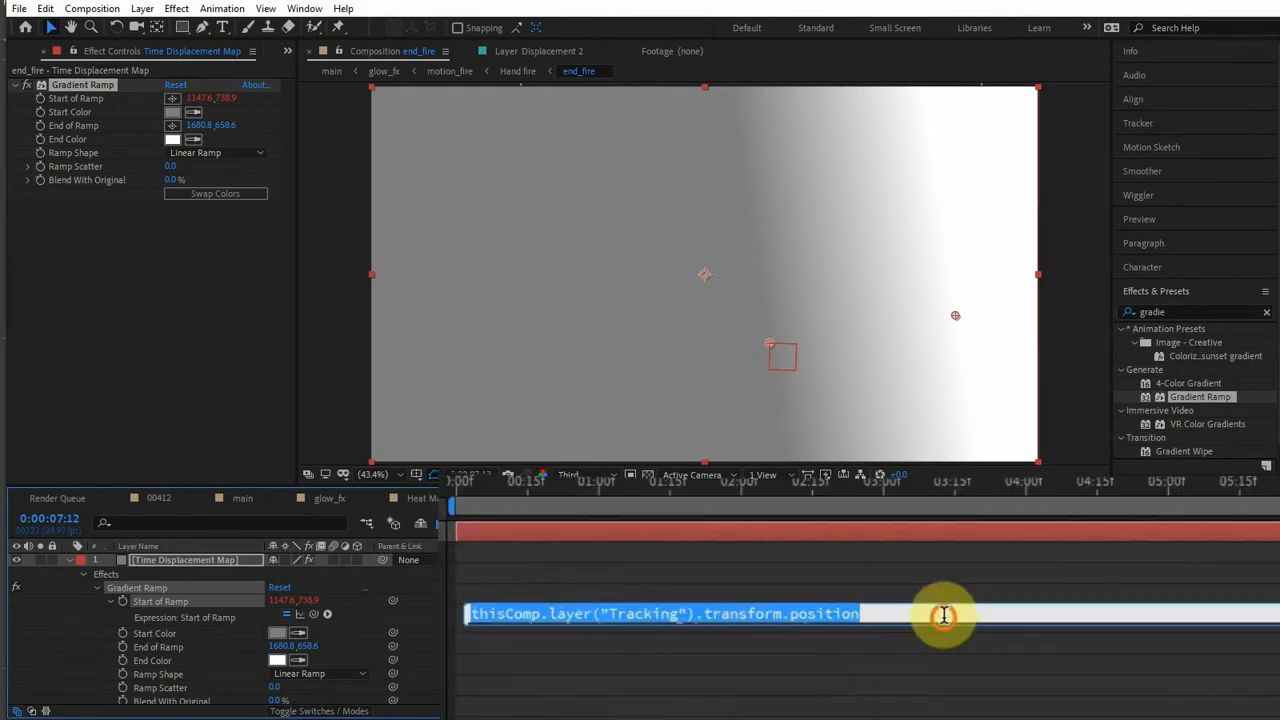
{"action": "left_click", "coordinate": [943, 615]}
{"action": "type", "text": "+value"}
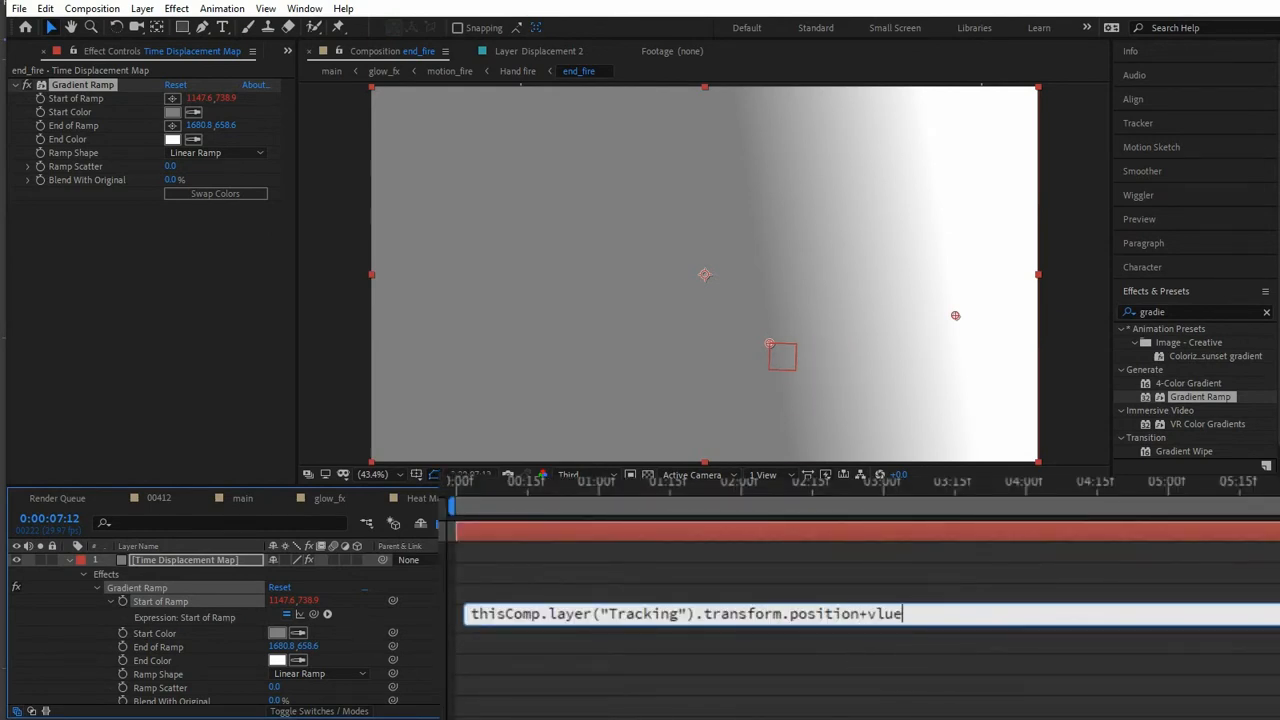
{"action": "key", "text": "Left"}
{"action": "key", "text": "Left"}
{"action": "key", "text": "Left"}
{"action": "type", "text": "a"}
{"action": "left_click", "coordinate": [944, 579]}
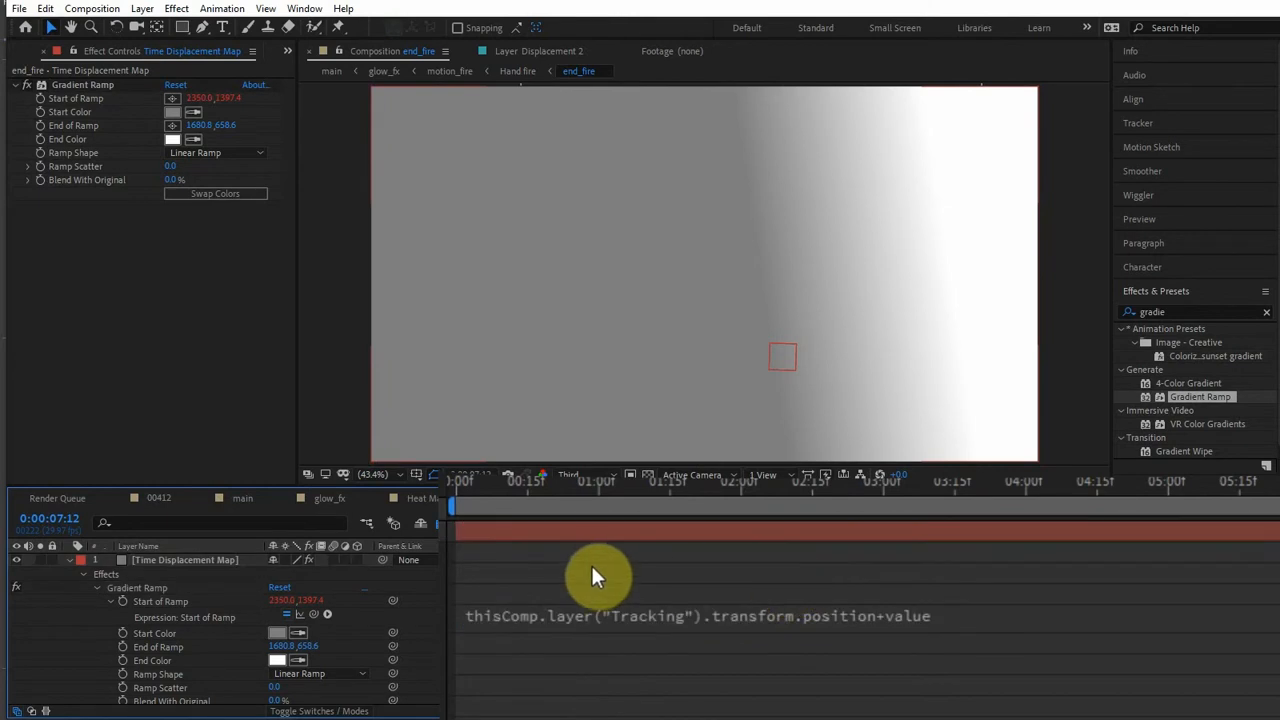
- Zero both Start of Ramp offset values and adjust the X offset to about -19
{"action": "left_click", "coordinate": [271, 599]}
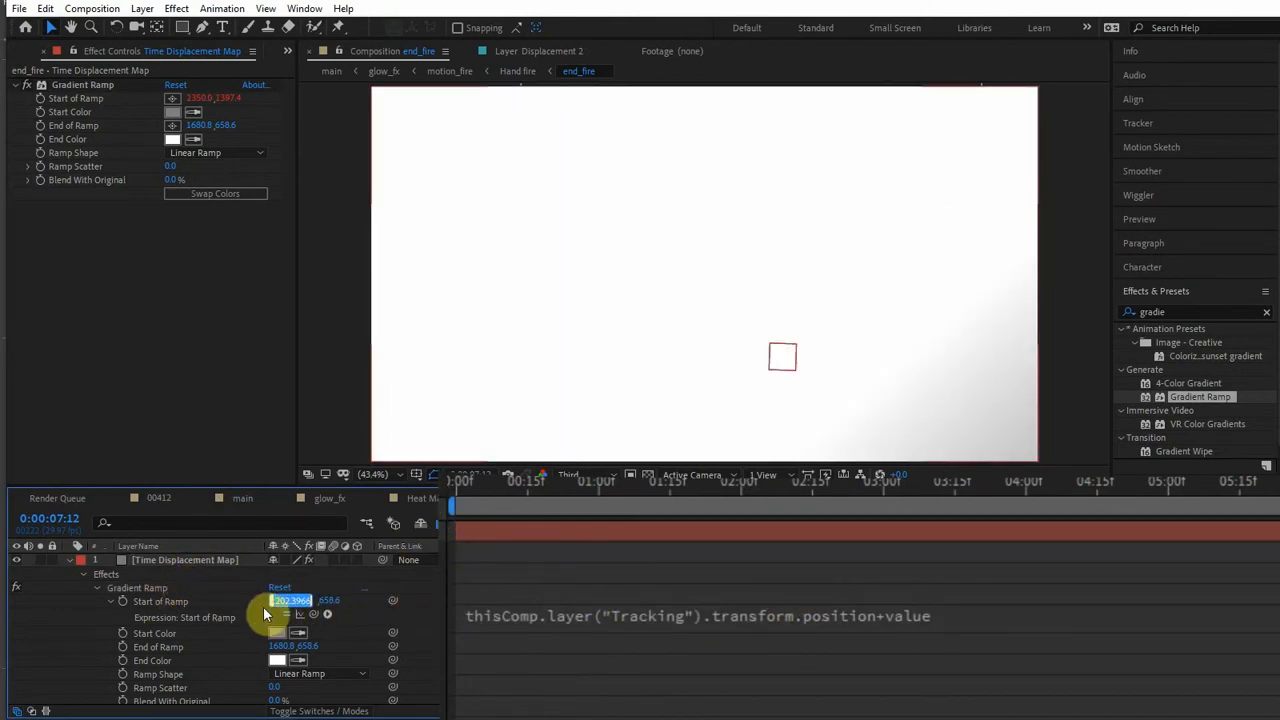
{"action": "type", "text": "0"}
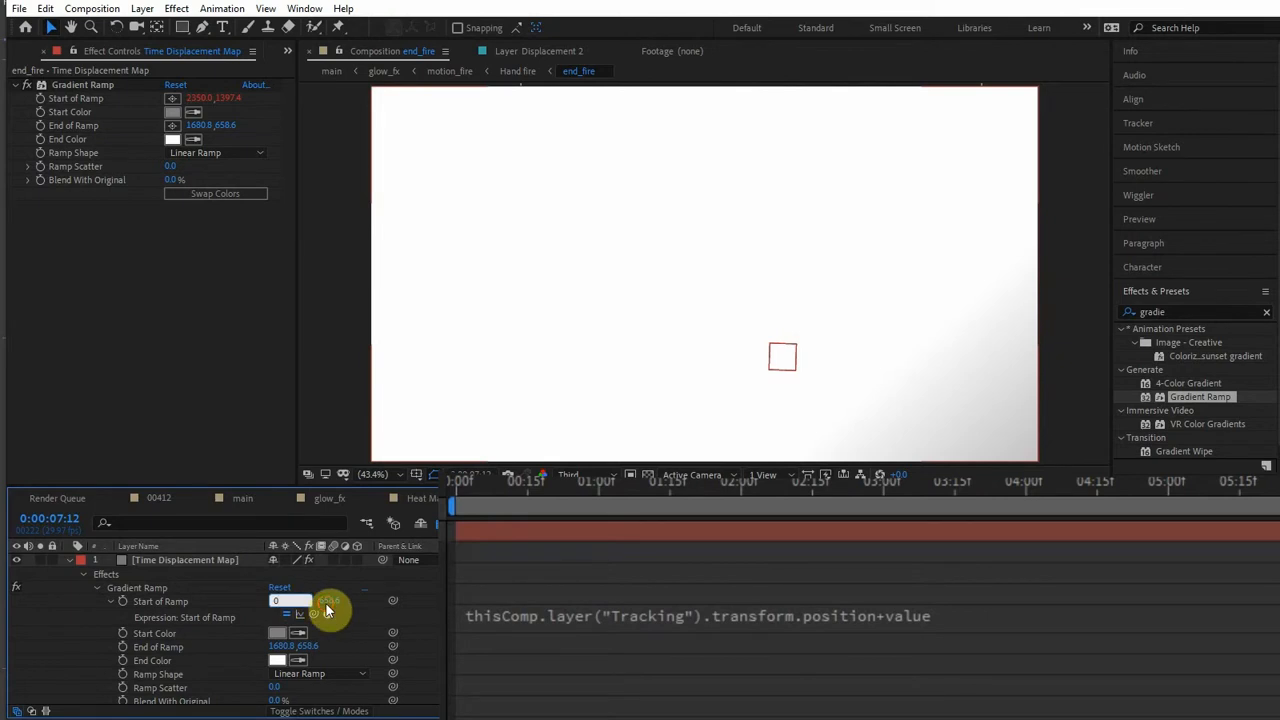
{"action": "left_click", "coordinate": [318, 602]}
{"action": "type", "text": "0"}
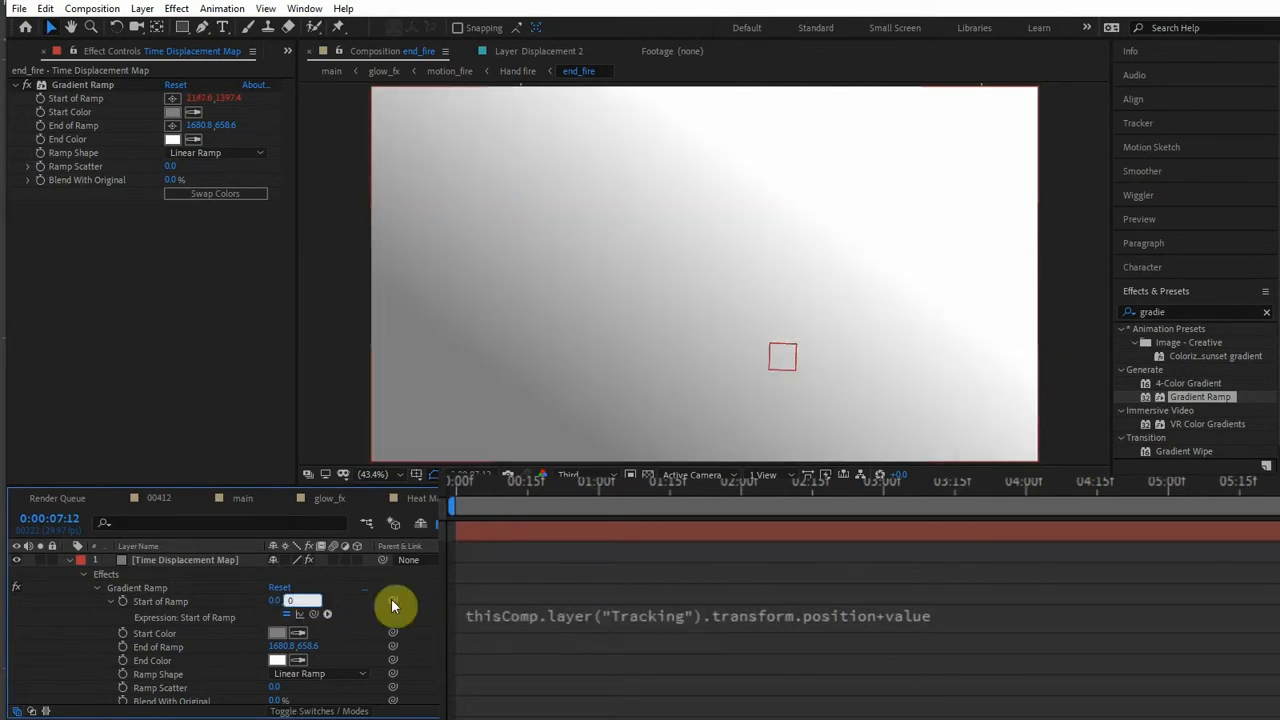
{"action": "left_click_drag", "start_coordinate": [280, 603], "coordinate": [255, 595]}
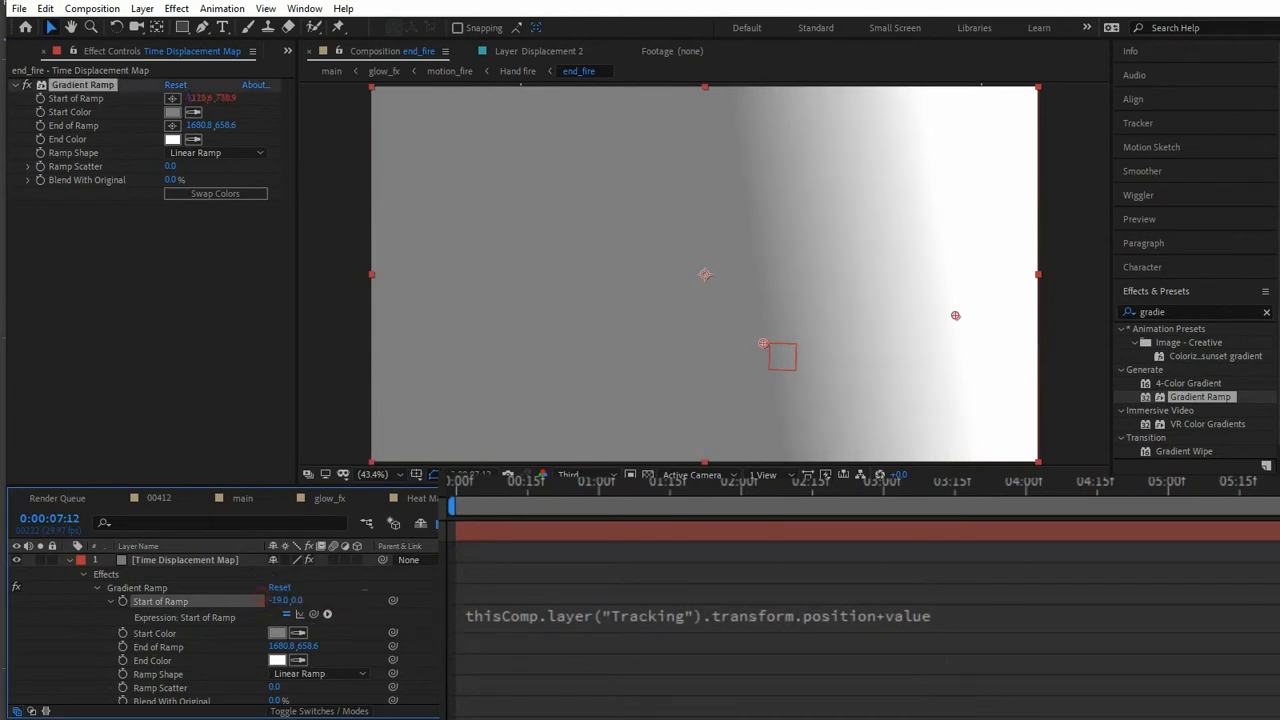
{"action": "left_click", "coordinate": [440, 592]}
- Step forward to about 0:00:07:19 and back to 0:00:07:10 to check how the ramp start follows the tracker
{"action": "key", "text": "Page_Down"}
{"action": "key", "text": "Page_Down"}
{"action": "key", "text": "Page_Down"}
{"action": "key", "text": "Page_Down"}
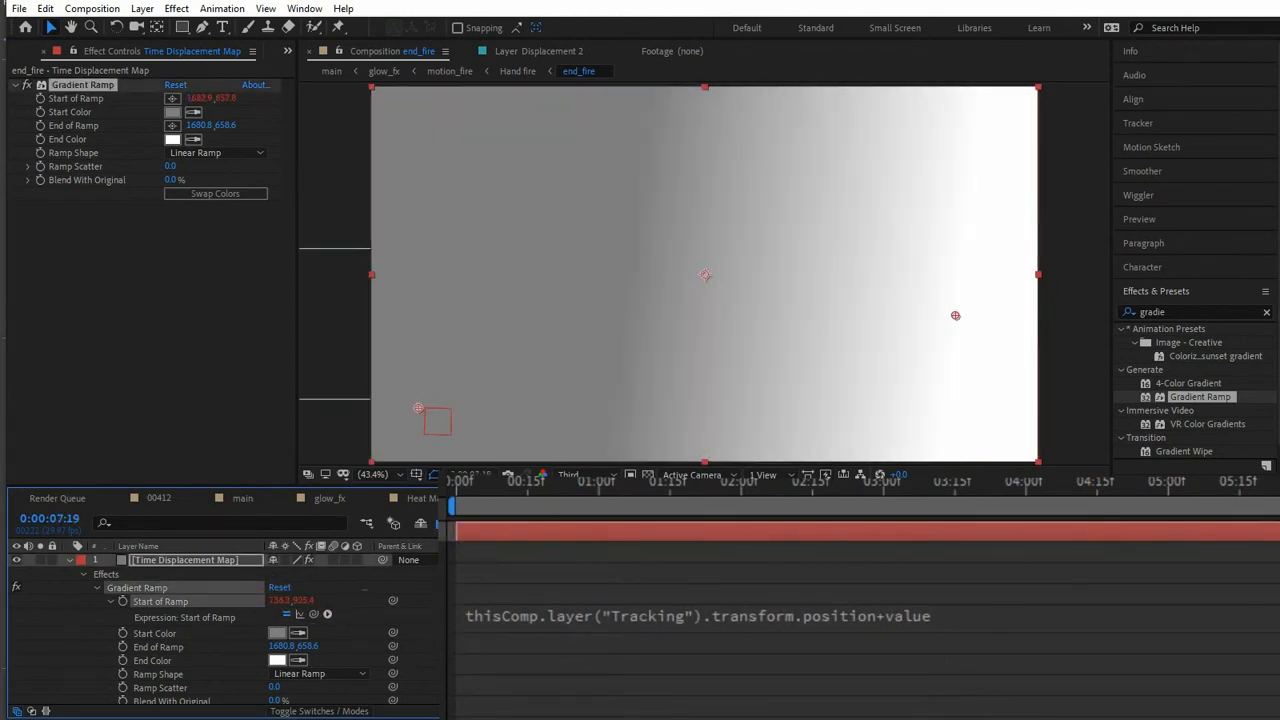
{"action": "key", "text": "Page_Up"}
{"action": "key", "text": "Page_Up"}
{"action": "key", "text": "Page_Up"}
{"action": "key", "text": "Page_Up"}
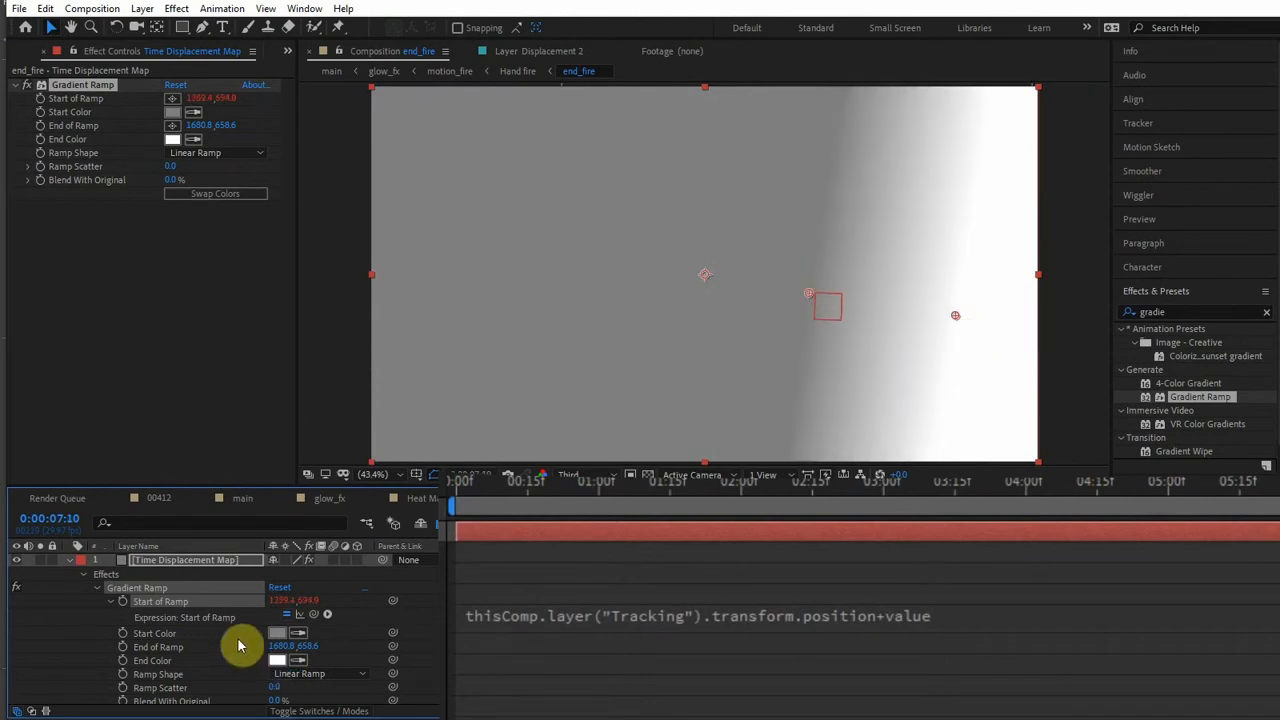
- Link End of Ramp to Start of Ramp with the expression effect("Gradient Ramp")("Start of Ramp")+value
{"action": "left_click", "coordinate": [123, 648], "text": "alt"}
{"action": "left_click_drag", "start_coordinate": [253, 637], "coordinate": [178, 606]}
{"action": "left_click", "coordinate": [838, 320]}
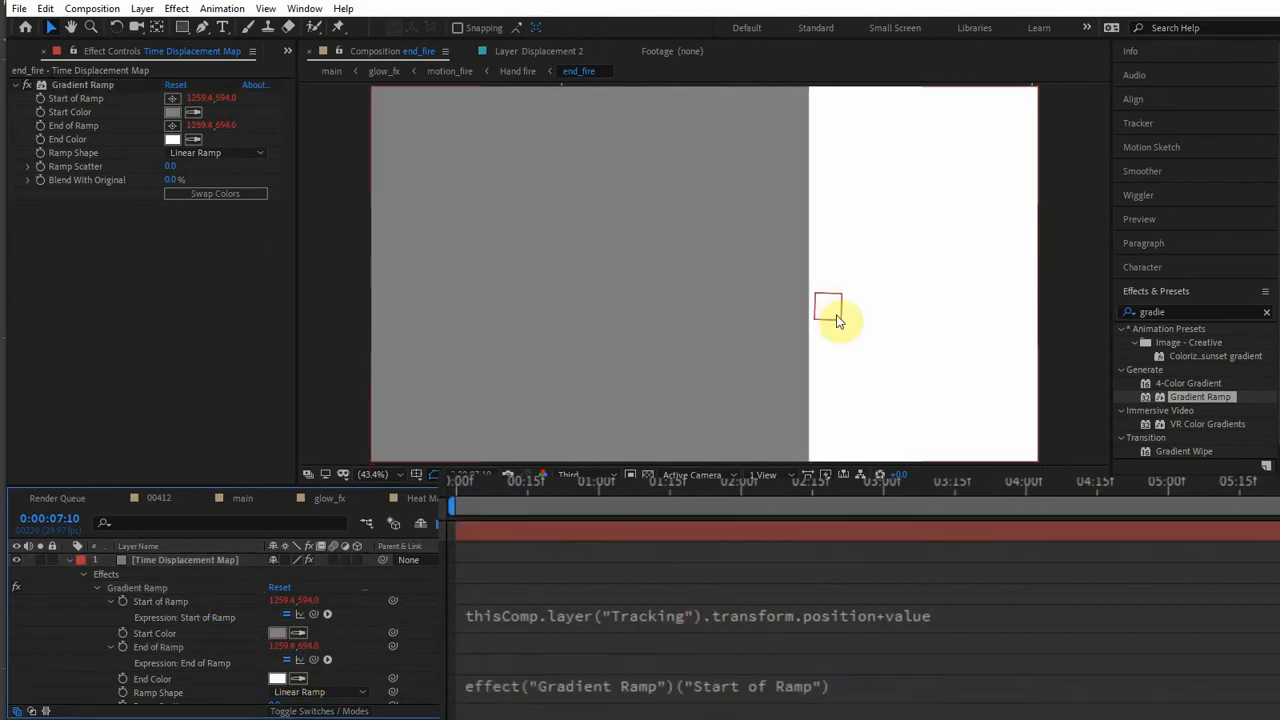
{"action": "left_click", "coordinate": [890, 685]}
{"action": "left_click", "coordinate": [886, 683]}
{"action": "type", "text": "+vl"}
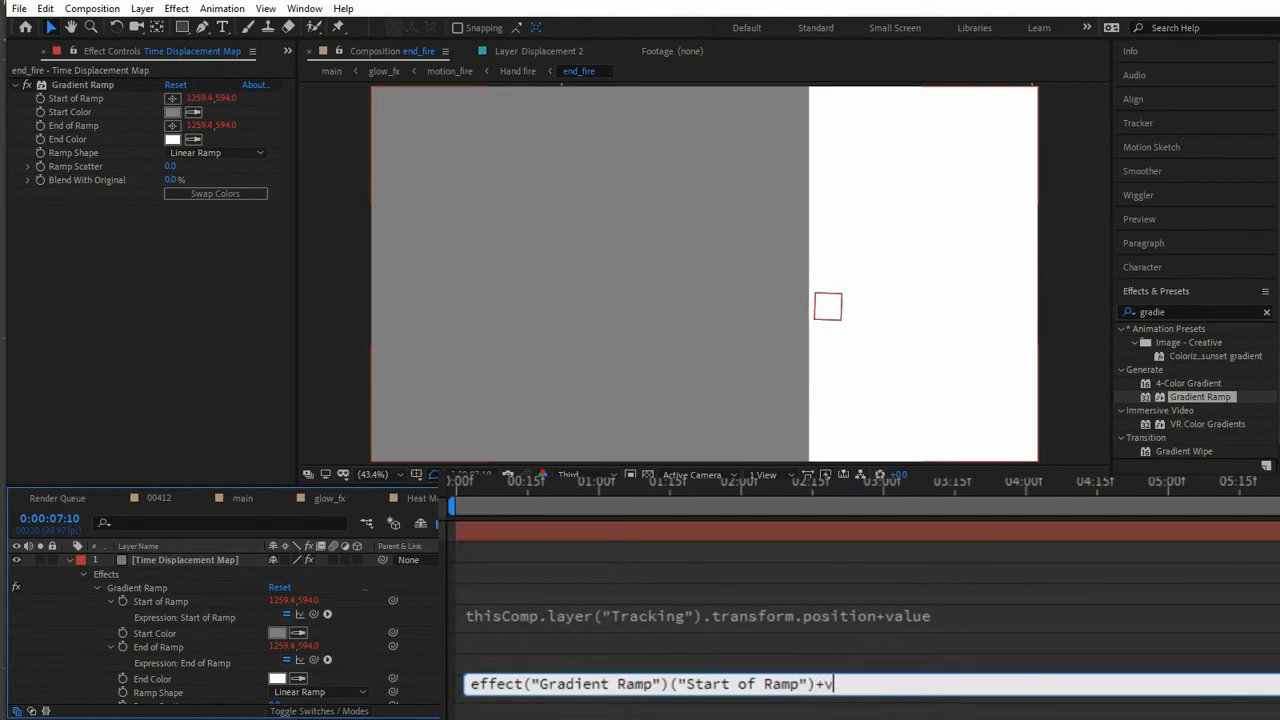
{"action": "left_click", "coordinate": [430, 618]}
- Zero both End of Ramp offset values on the Time Displacement Map layer's gradient
{"action": "left_click", "coordinate": [280, 647]}
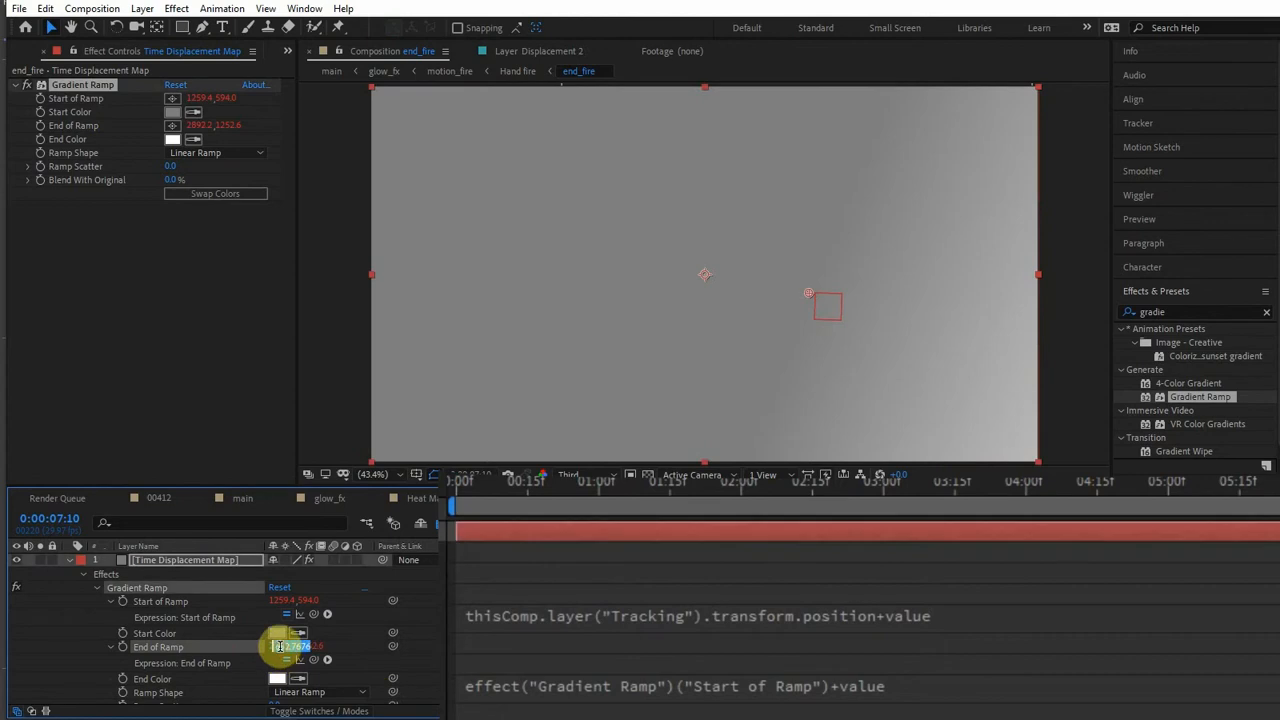
{"action": "type", "text": "0."}
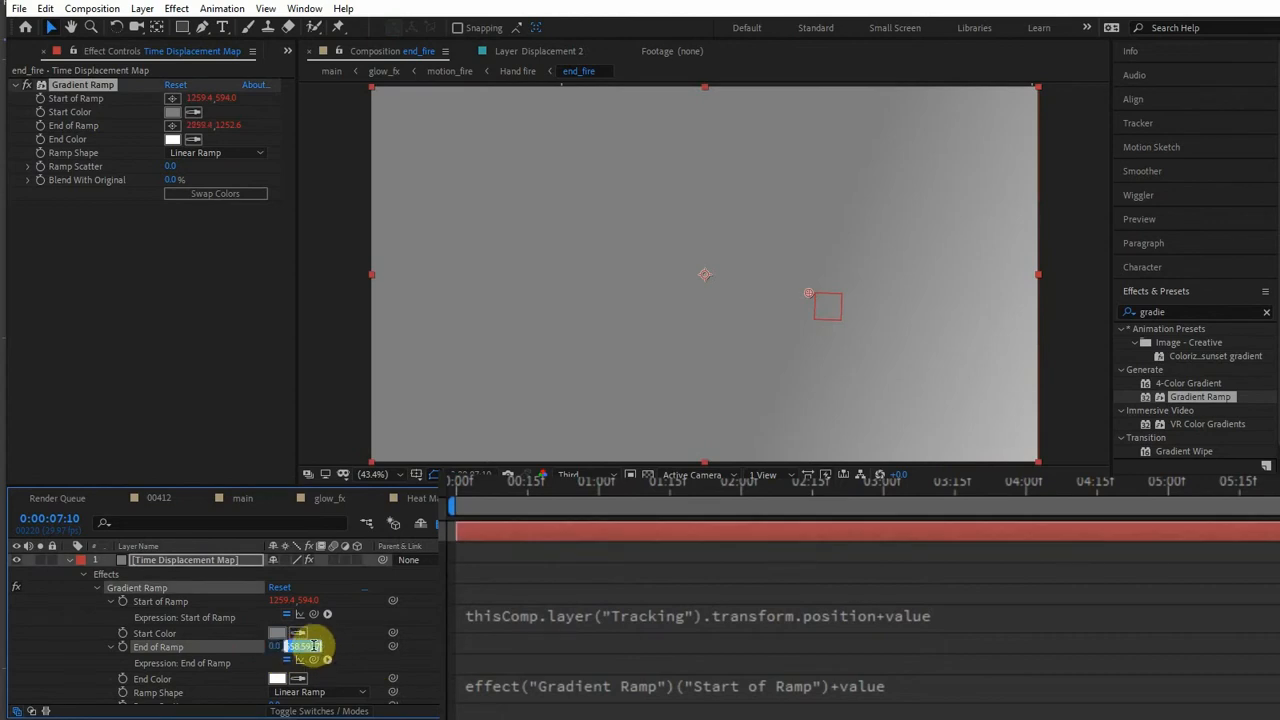
{"action": "type", "text": "0"}
{"action": "left_click", "coordinate": [828, 688]}
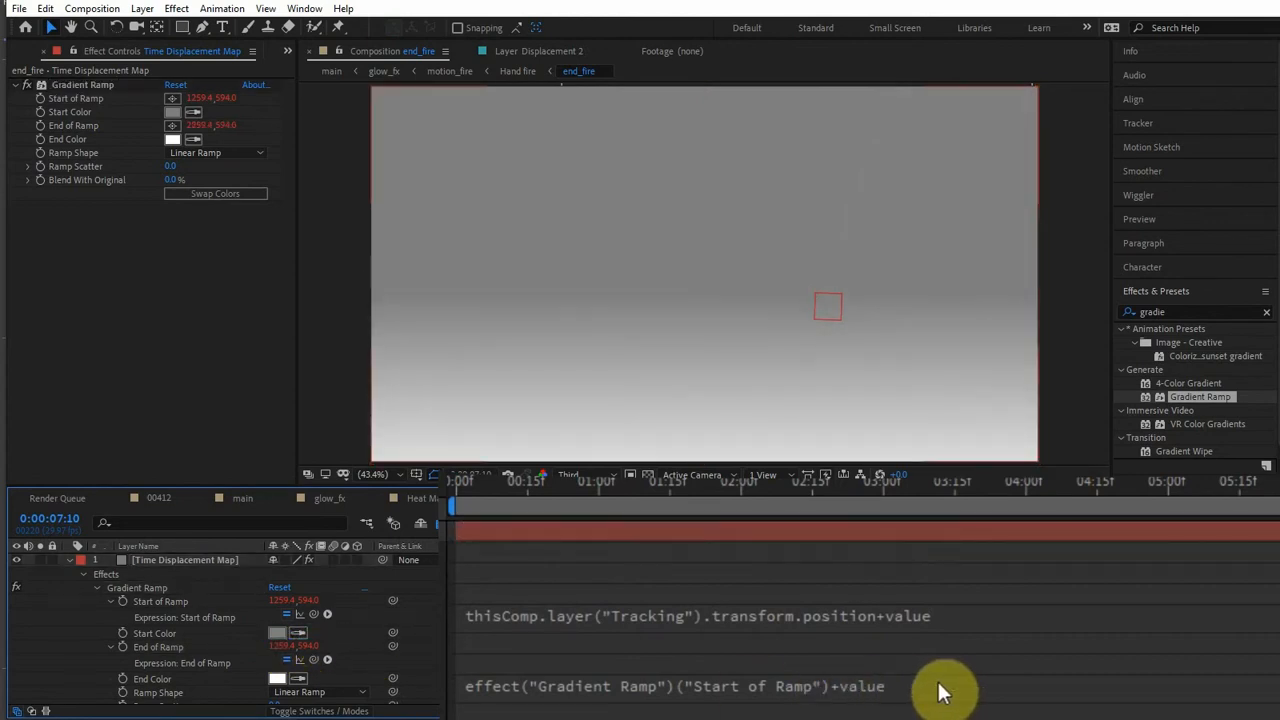
- Offset End of Ramp horizontally by about 489, then fine-tune its point in the composition to about 1769, 606
{"action": "left_click", "coordinate": [278, 645]}
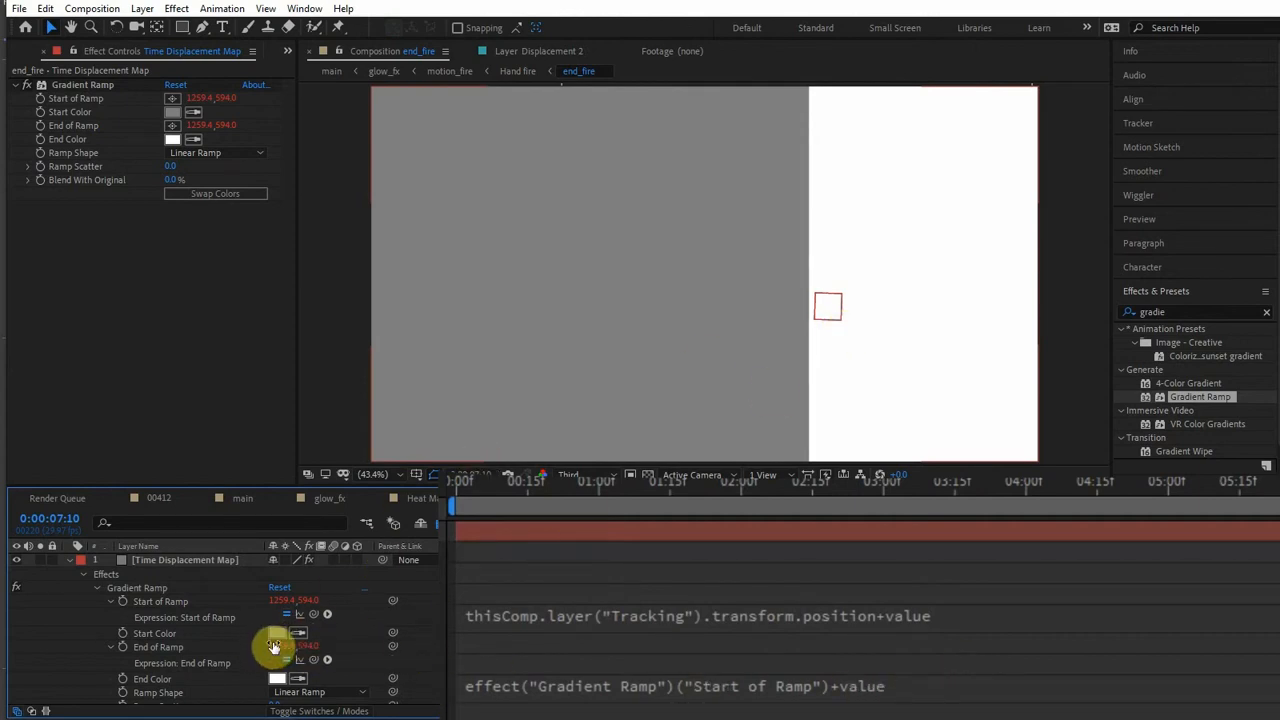
{"action": "left_click_drag", "start_coordinate": [278, 645], "coordinate": [660, 610]}
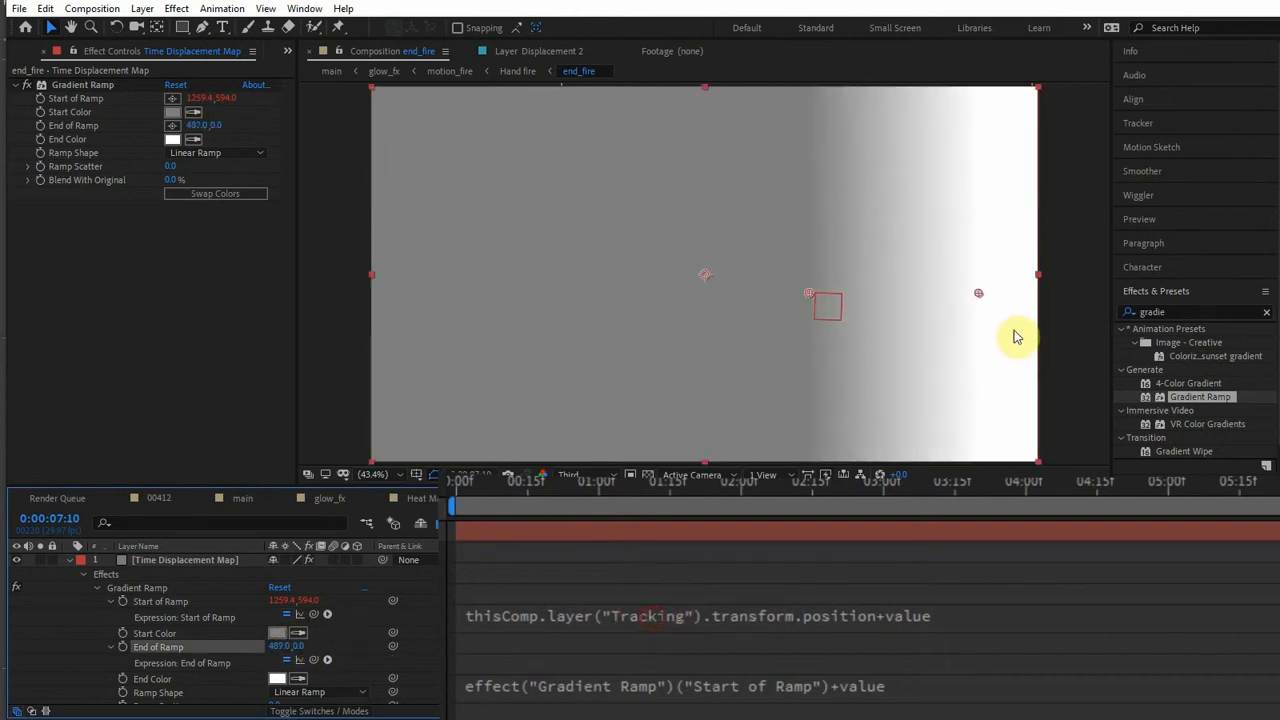
{"action": "left_click", "coordinate": [980, 297]}
{"action": "left_click_drag", "start_coordinate": [981, 293], "coordinate": [990, 300]}
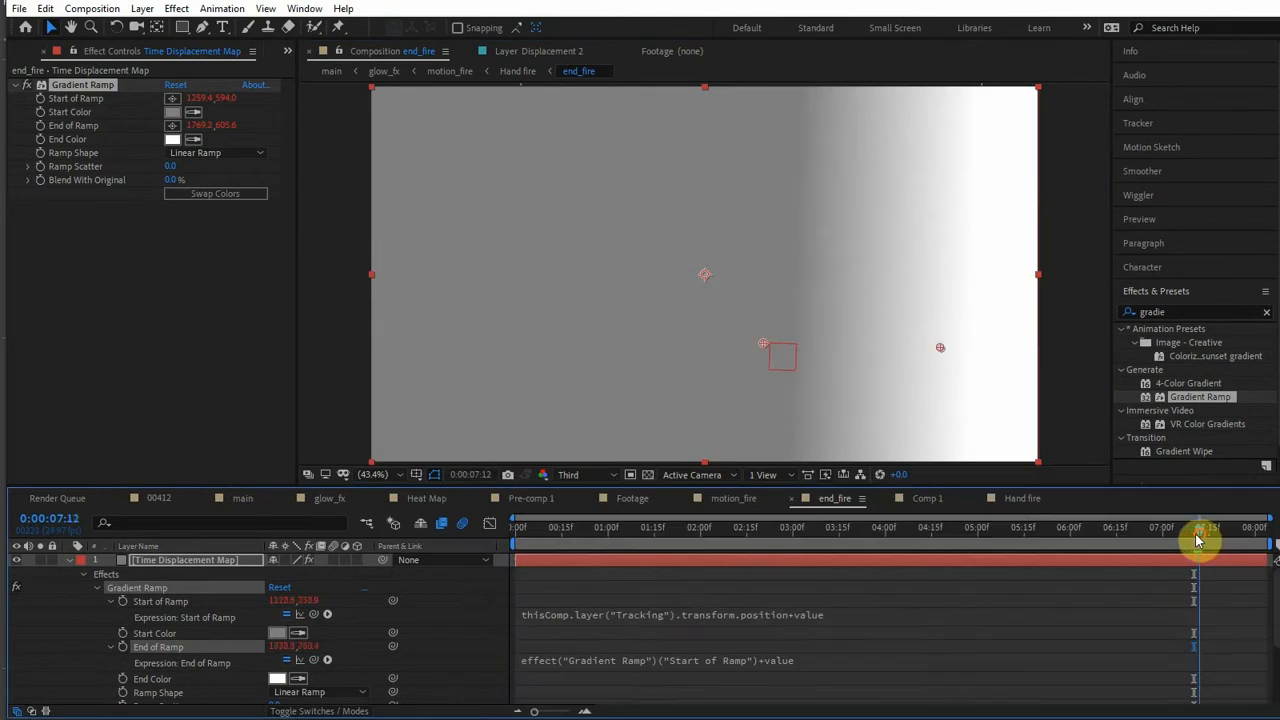
- Collapse and hide the Time Displacement Map layer, and add a new adjustment layer directly above Fire Pre-render
{"action": "left_click", "coordinate": [68, 566]}
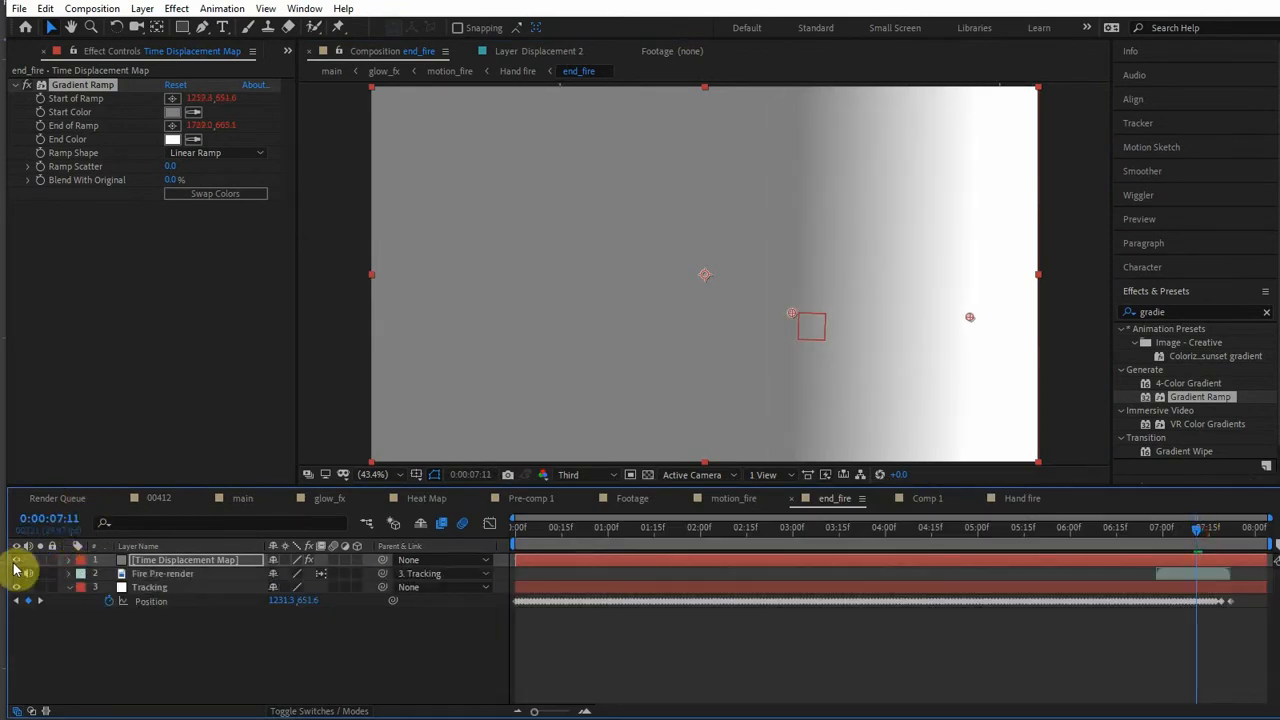
{"action": "left_click", "coordinate": [16, 561]}
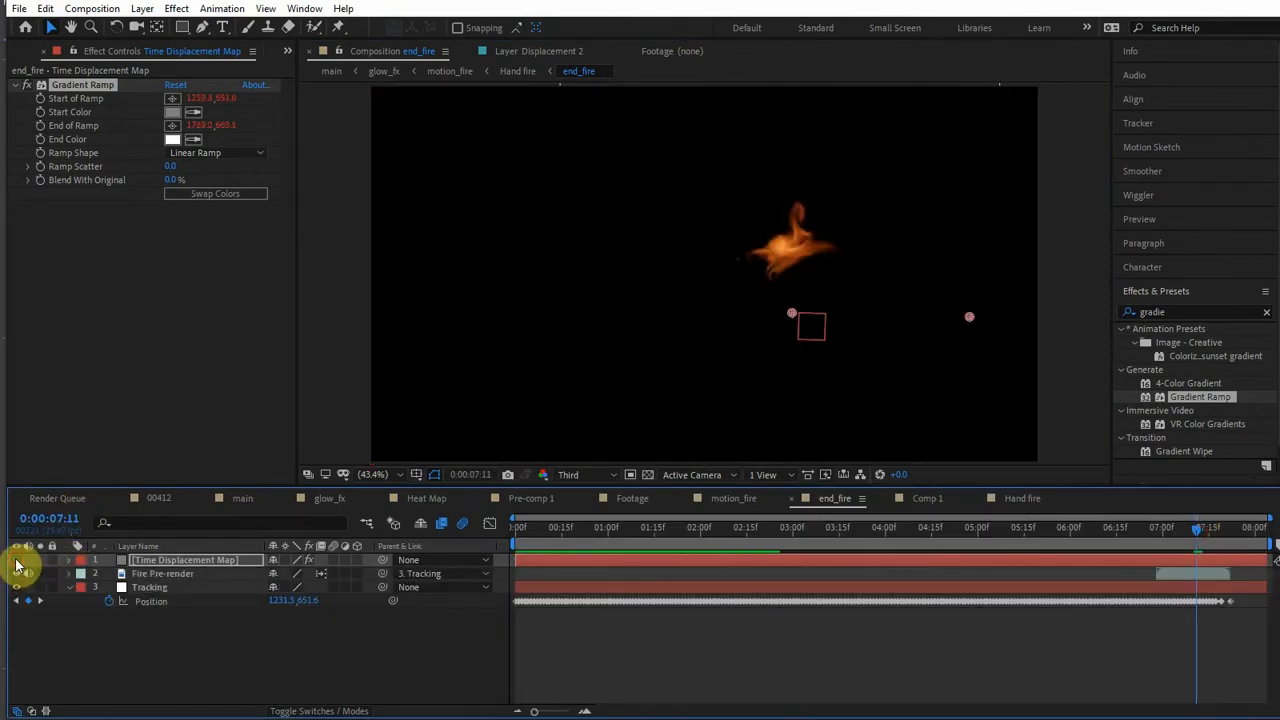
{"action": "left_click", "coordinate": [145, 576]}
{"action": "key", "text": "ctrl+alt+y"}
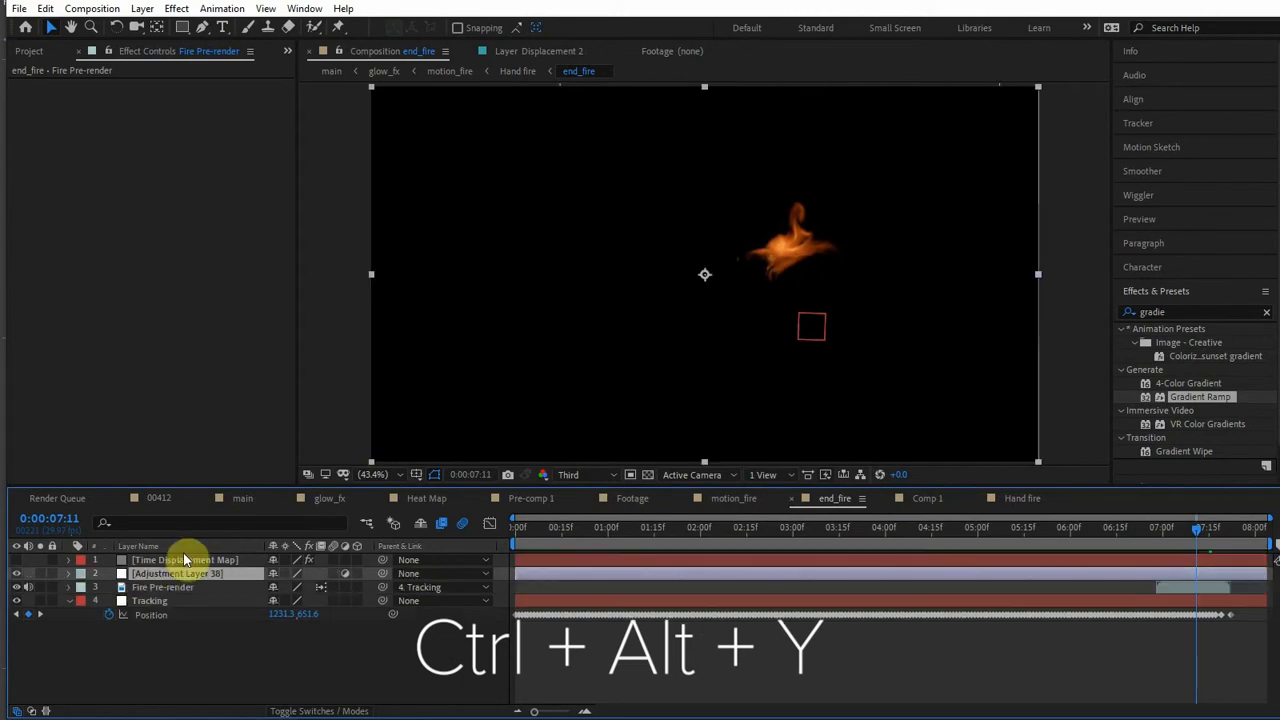
- Apply the Time Displacement effect to the new adjustment layer and rename the layer Time Displacement
{"action": "left_click", "coordinate": [1200, 311]}
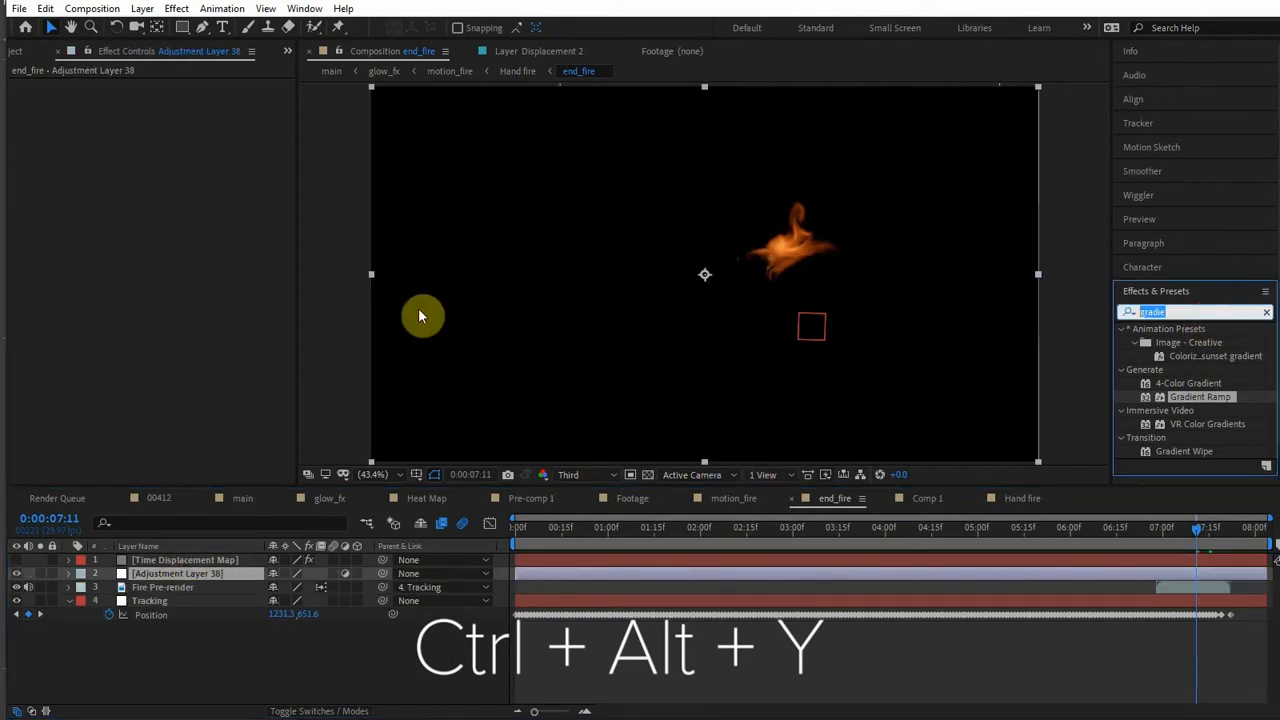
{"action": "type", "text": "time di"}
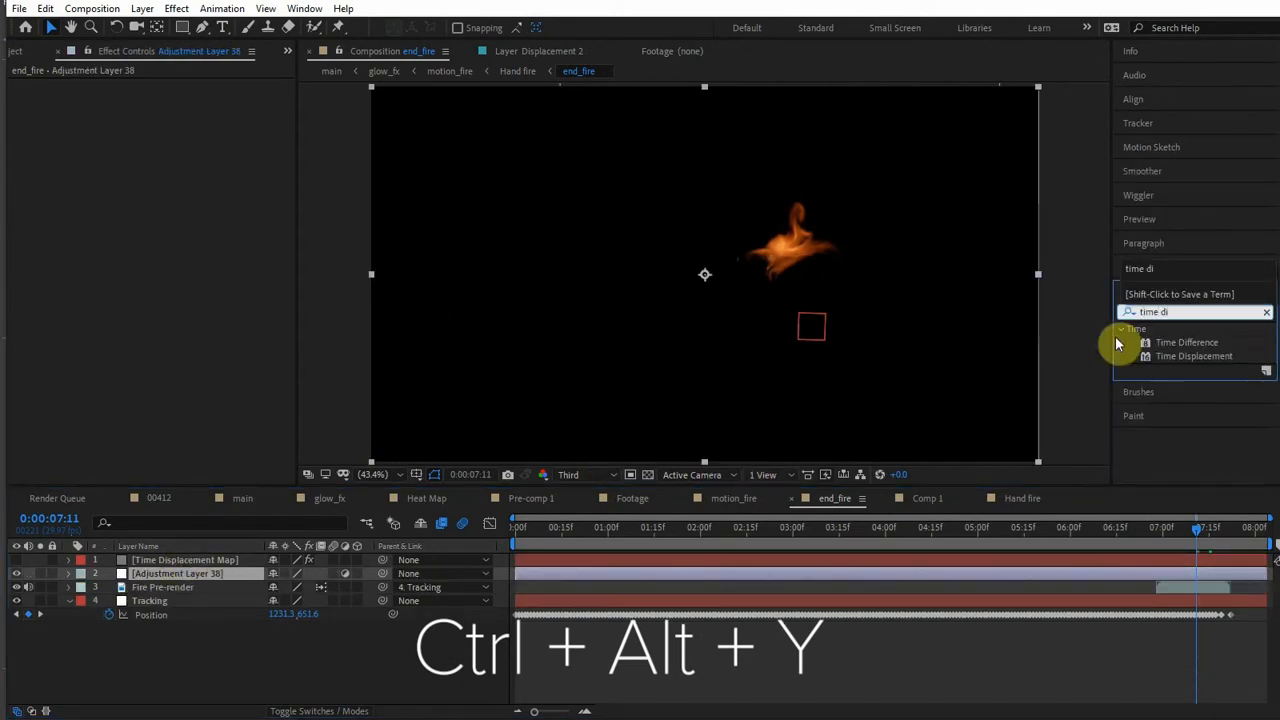
{"action": "left_click_drag", "start_coordinate": [1175, 355], "coordinate": [1190, 571]}
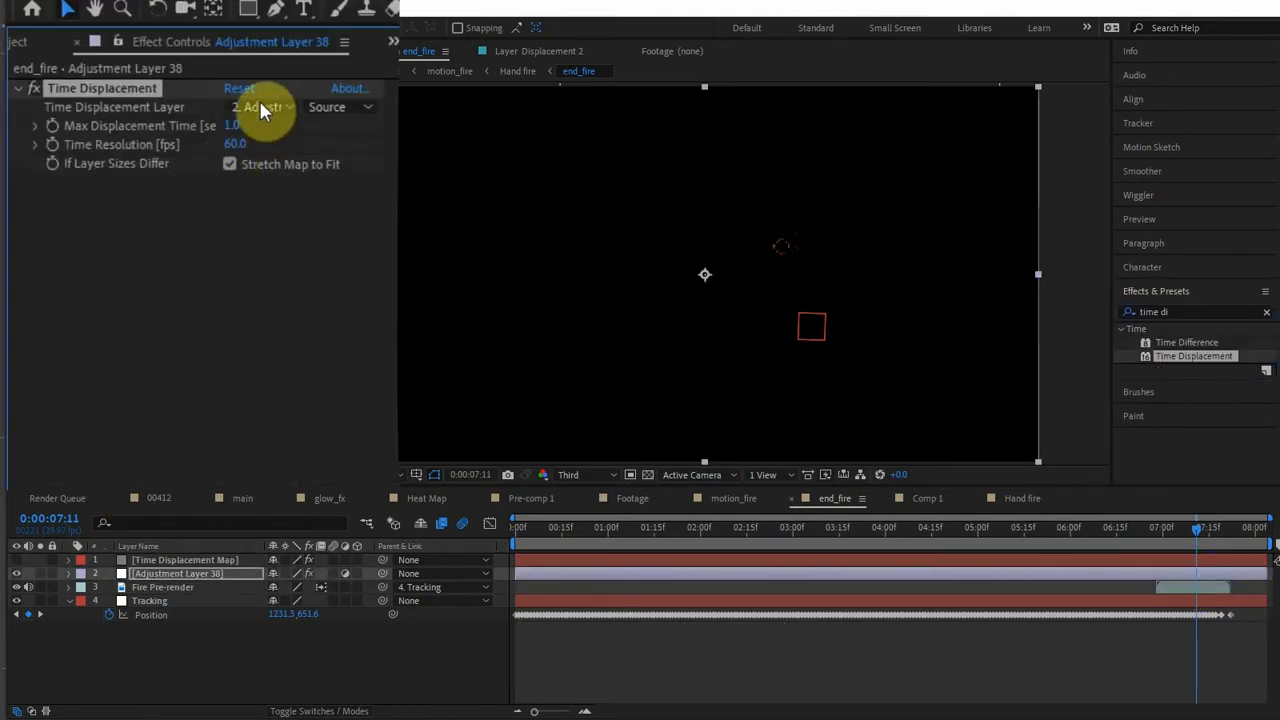
{"action": "left_click", "coordinate": [252, 150]}
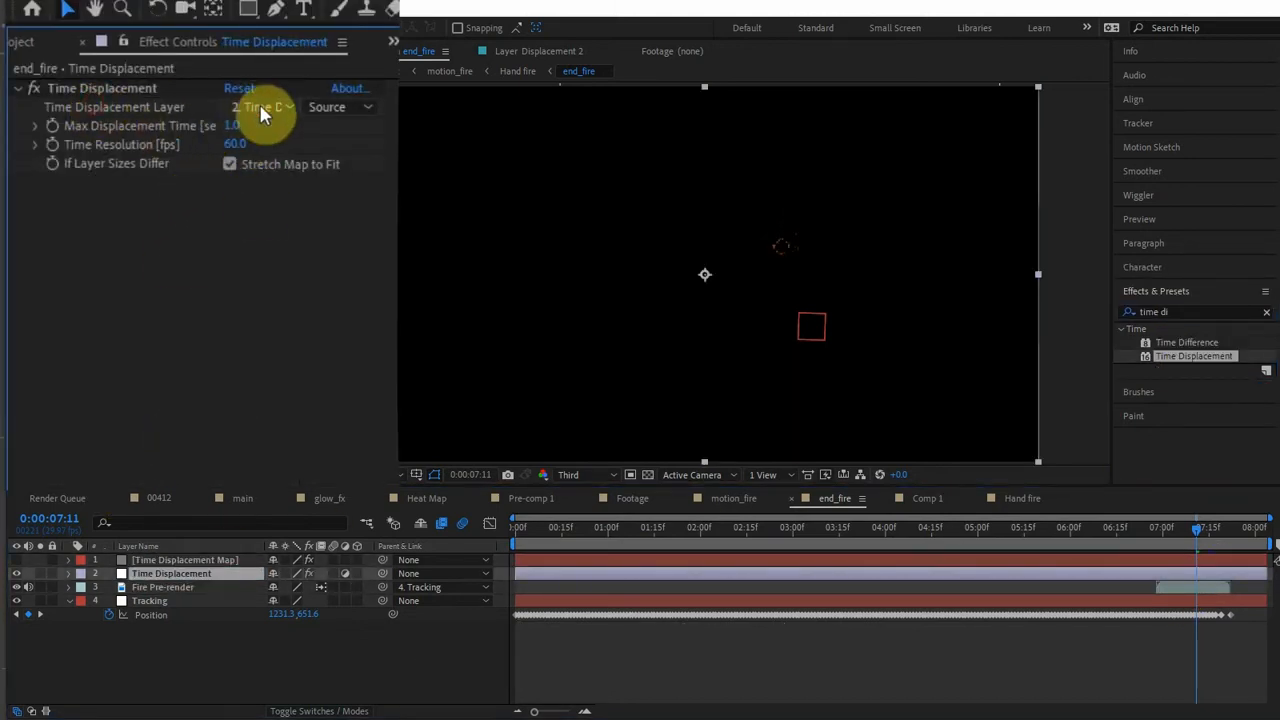
- Set the effect's Time Displacement Layer to 1. Time Displacement Map and read it with Effects & Masks
{"action": "left_click", "coordinate": [260, 108]}
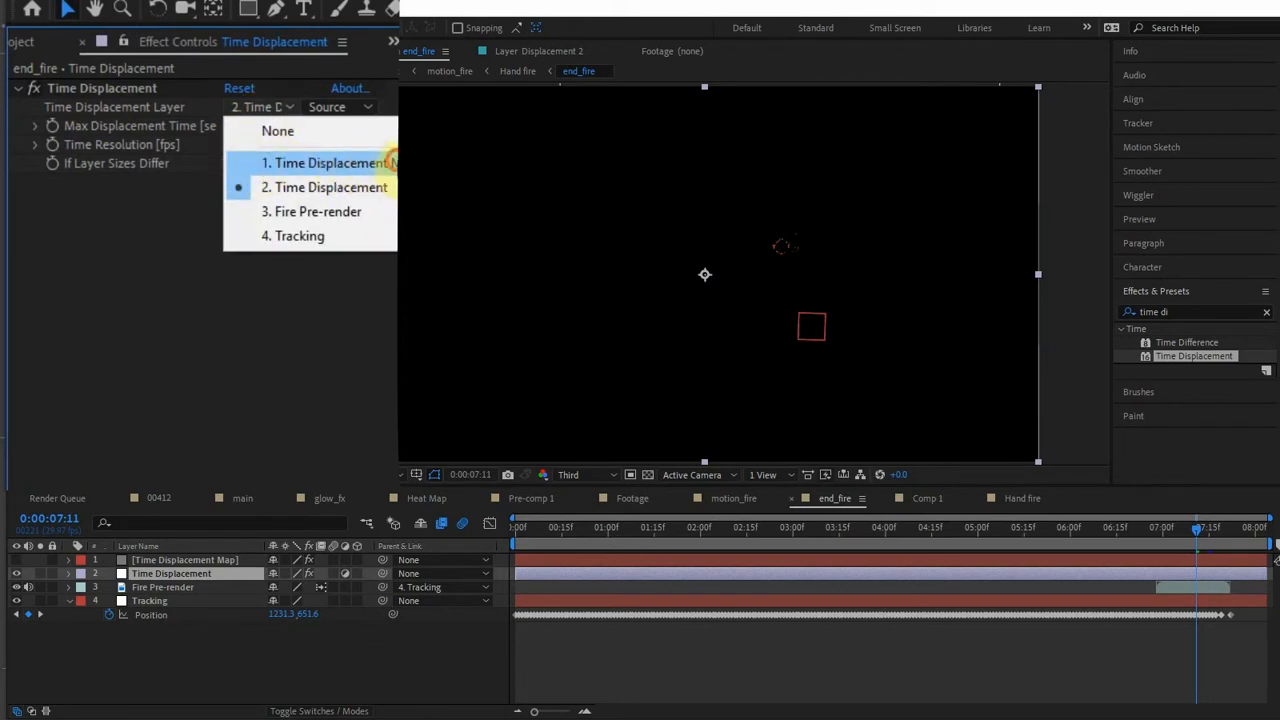
{"action": "left_click", "coordinate": [388, 163]}
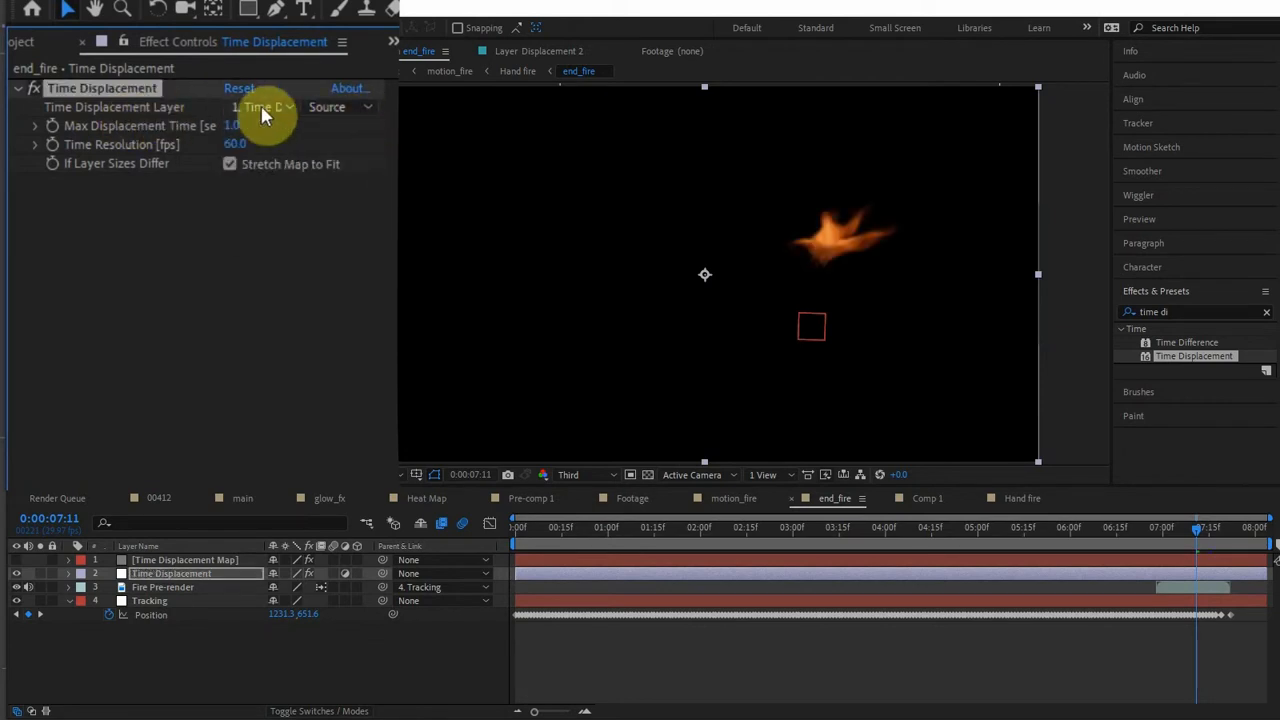
{"action": "left_click", "coordinate": [358, 110]}
{"action": "left_click", "coordinate": [368, 181]}
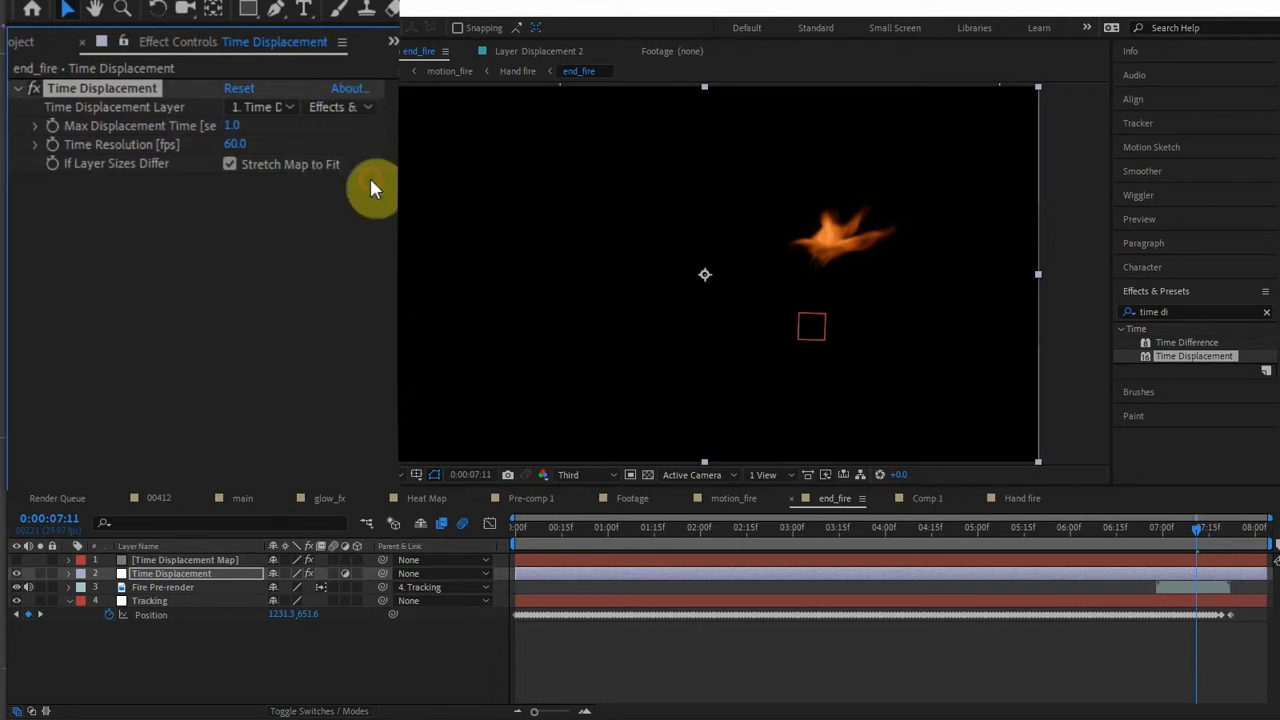
{"action": "left_click", "coordinate": [352, 112]}
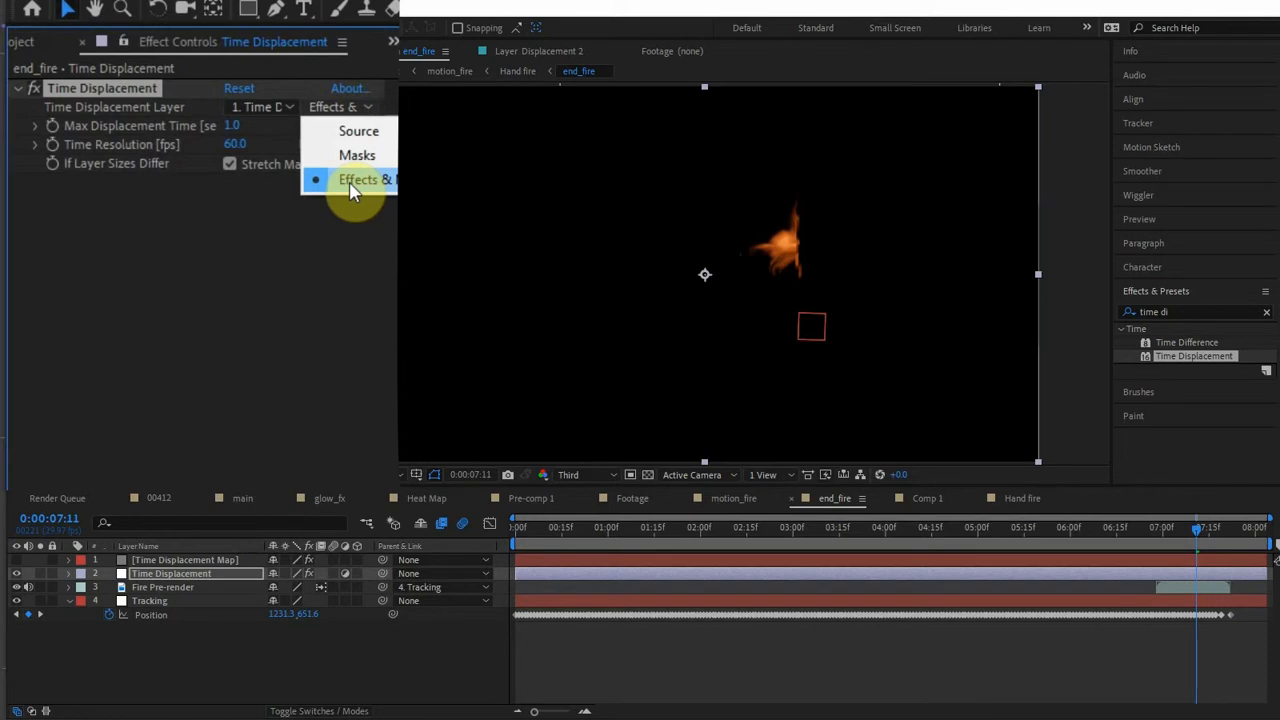
{"action": "left_click", "coordinate": [352, 190]}
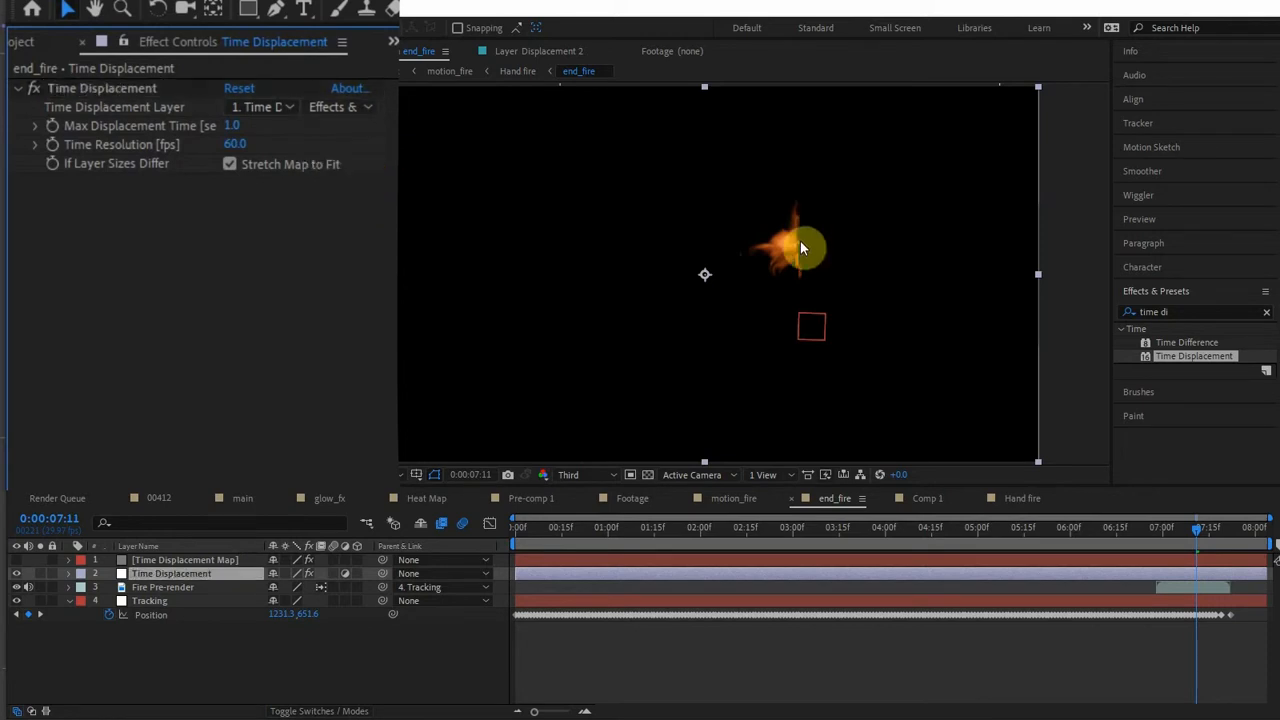
- Change the Start of Ramp X offset on the Time Displacement Map layer to about -90
{"action": "left_click", "coordinate": [205, 565]}
{"action": "left_click", "coordinate": [115, 92]}
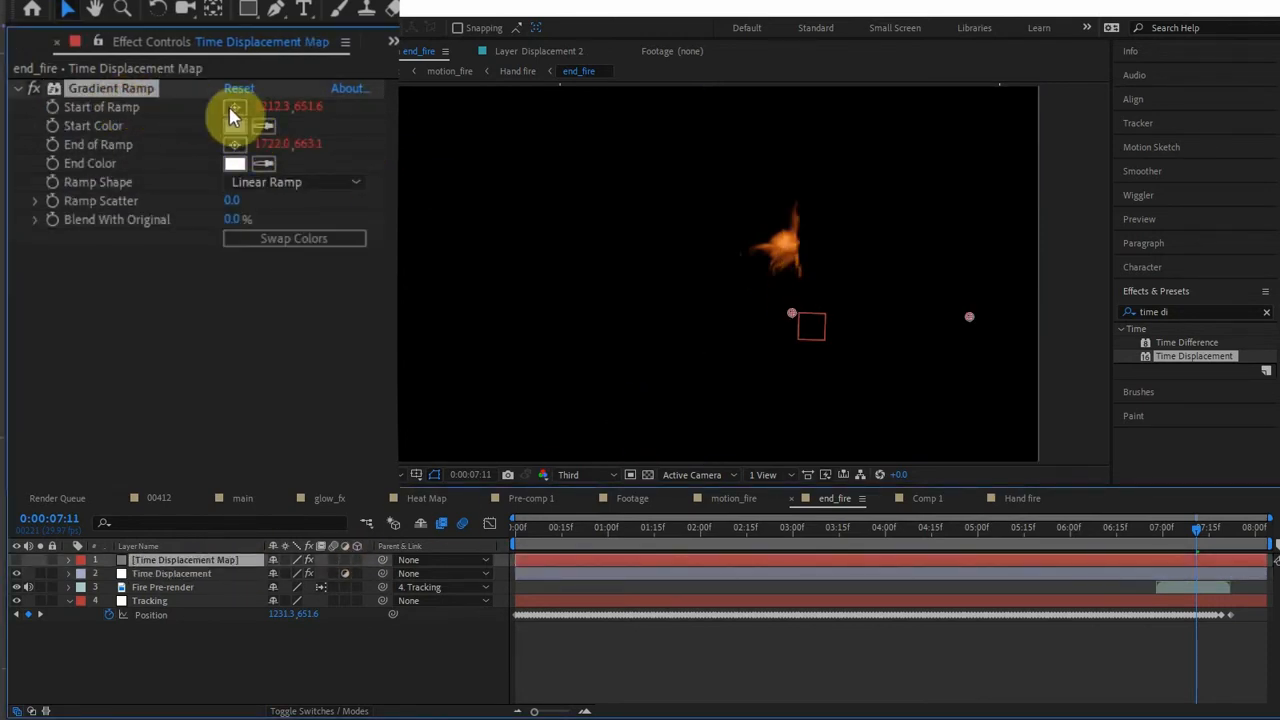
{"action": "left_click_drag", "start_coordinate": [266, 106], "coordinate": [193, 113]}
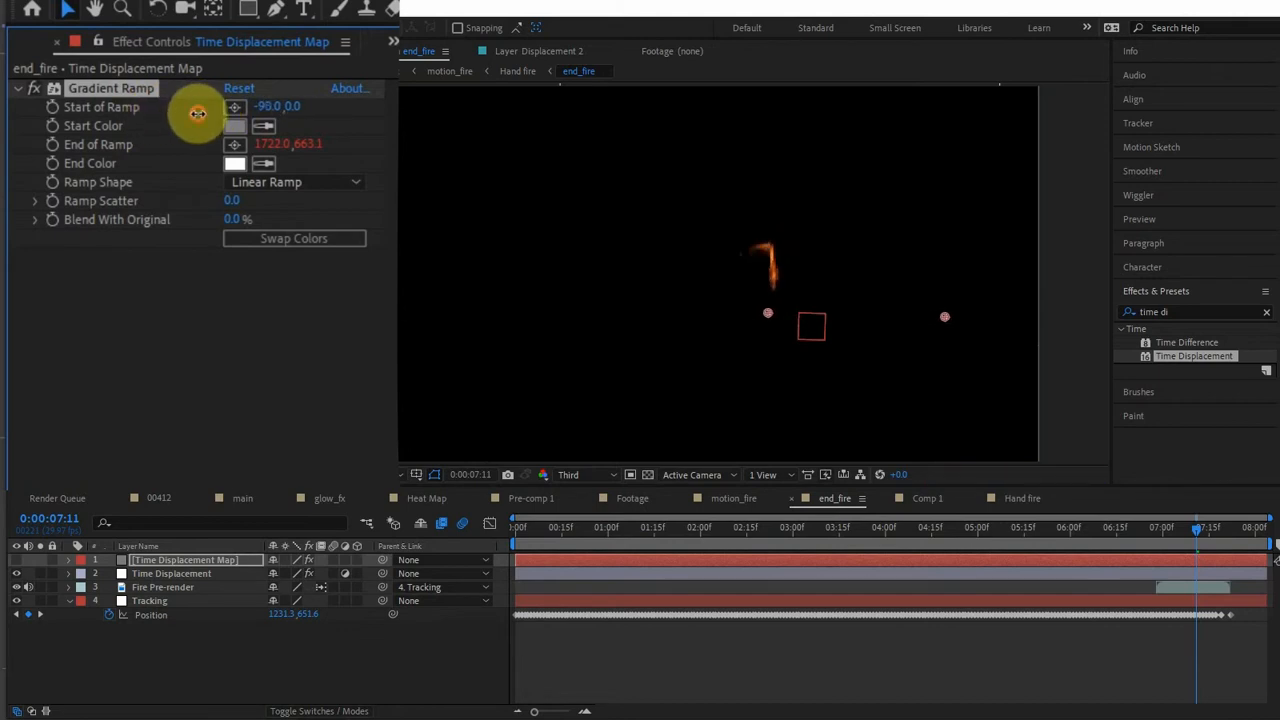
- Set the Time Displacement effect's Max Displacement Time to about -0.1 sec and its Time Resolution to 900 fps
{"action": "left_click", "coordinate": [176, 574]}
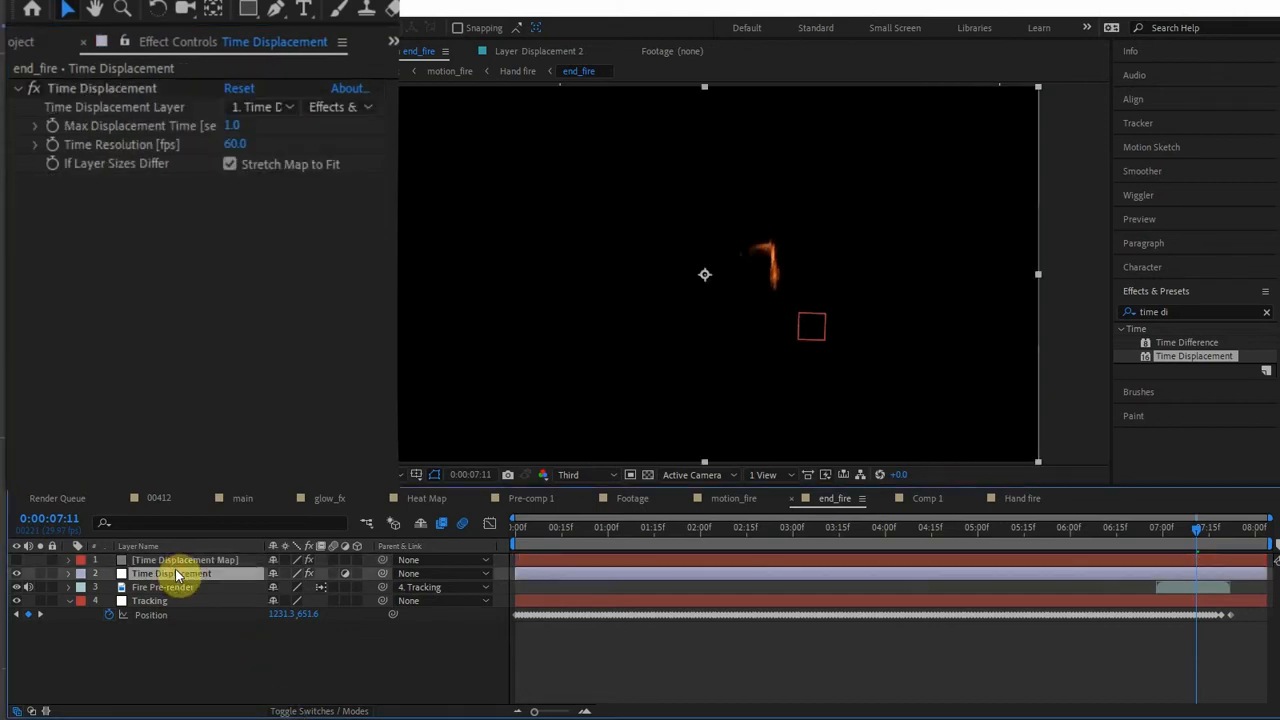
{"action": "left_click_drag", "start_coordinate": [236, 125], "coordinate": [249, 269]}
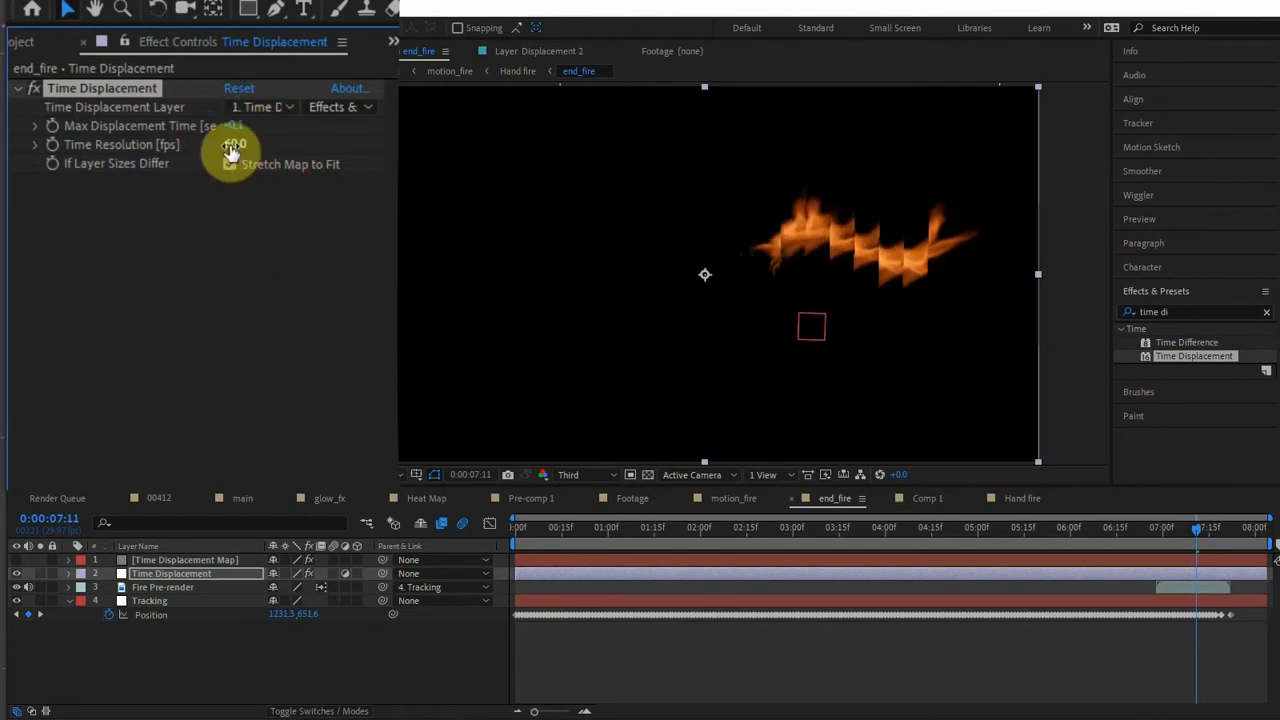
{"action": "left_click_drag", "start_coordinate": [236, 144], "coordinate": [420, 144]}
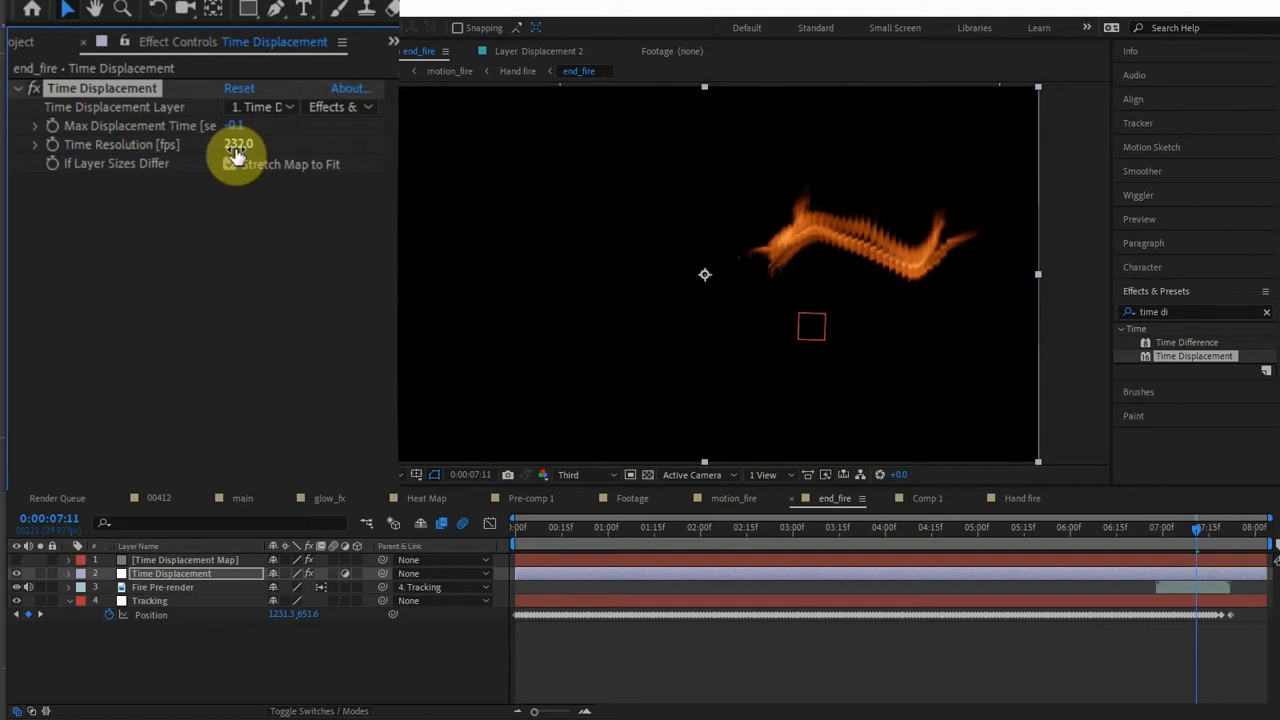
{"action": "type", "text": "900"}
{"action": "left_click", "coordinate": [238, 277]}
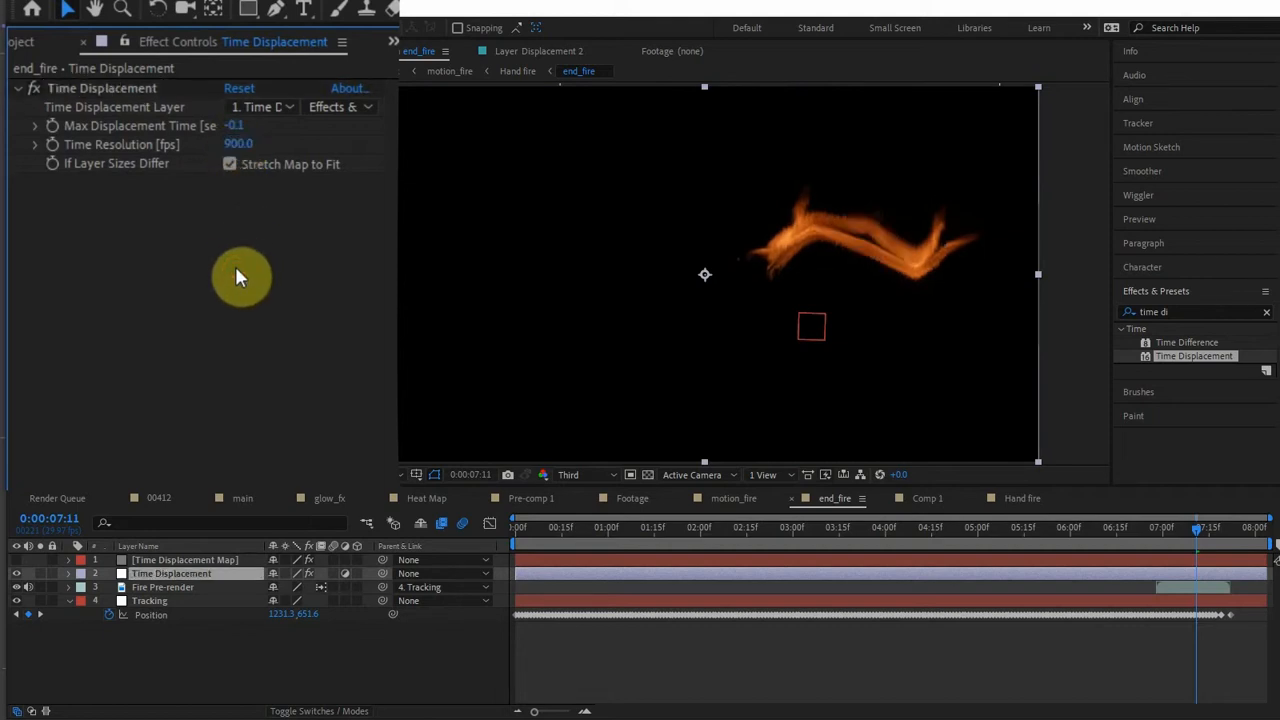
{"action": "left_click", "coordinate": [240, 126]}
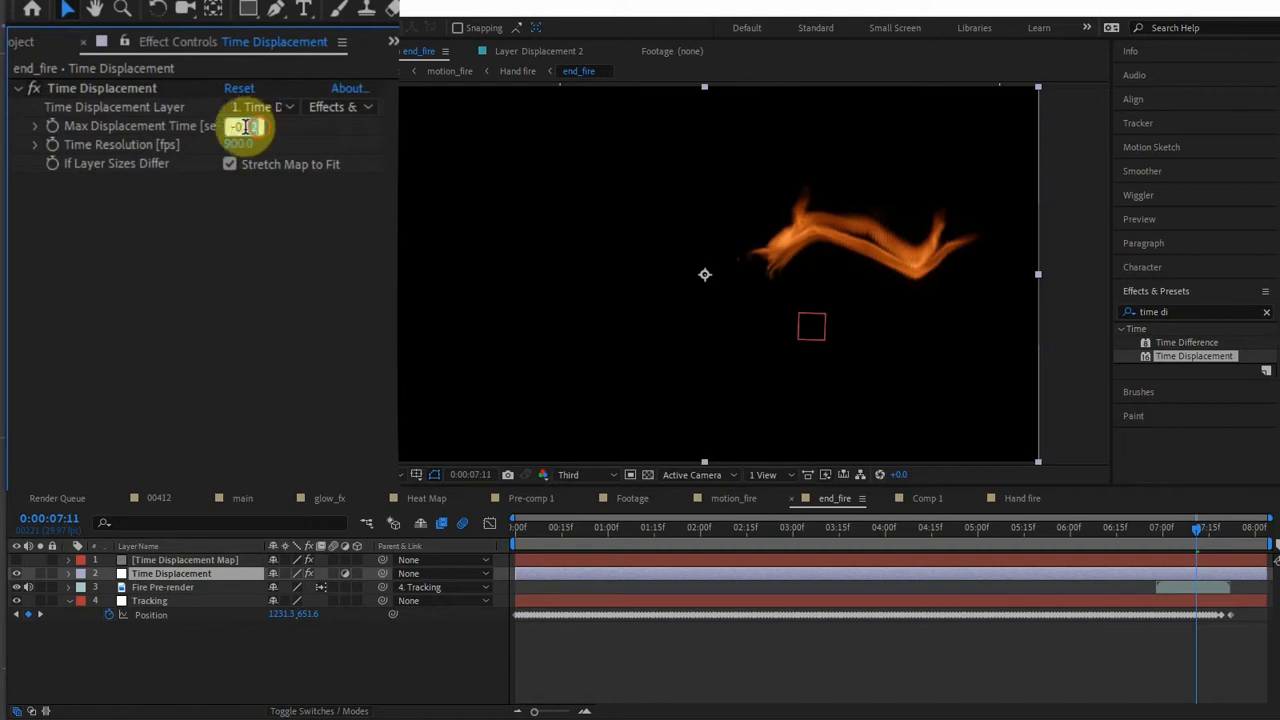
{"action": "left_click", "coordinate": [304, 266]}
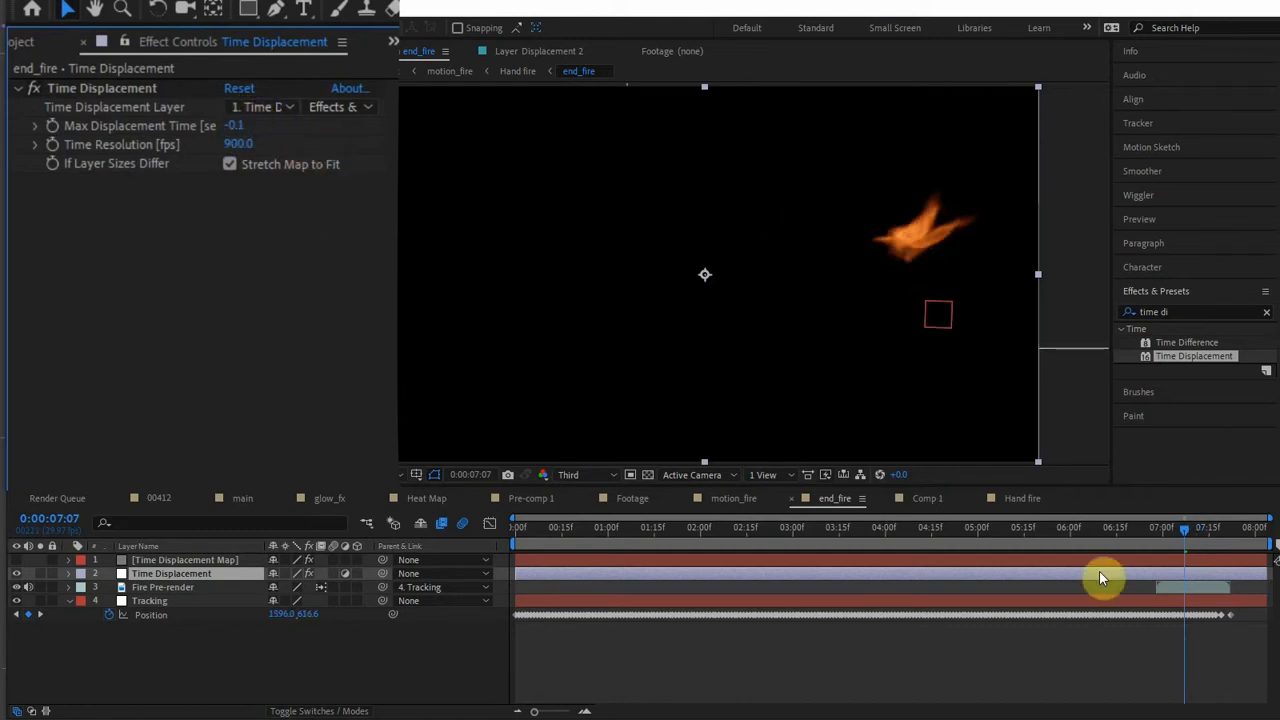
- Preview the fire trail from 0:00:07:00 and inspect its edges up close at 0:00:07:13
{"action": "left_click_drag", "start_coordinate": [1180, 534], "coordinate": [1165, 535]}
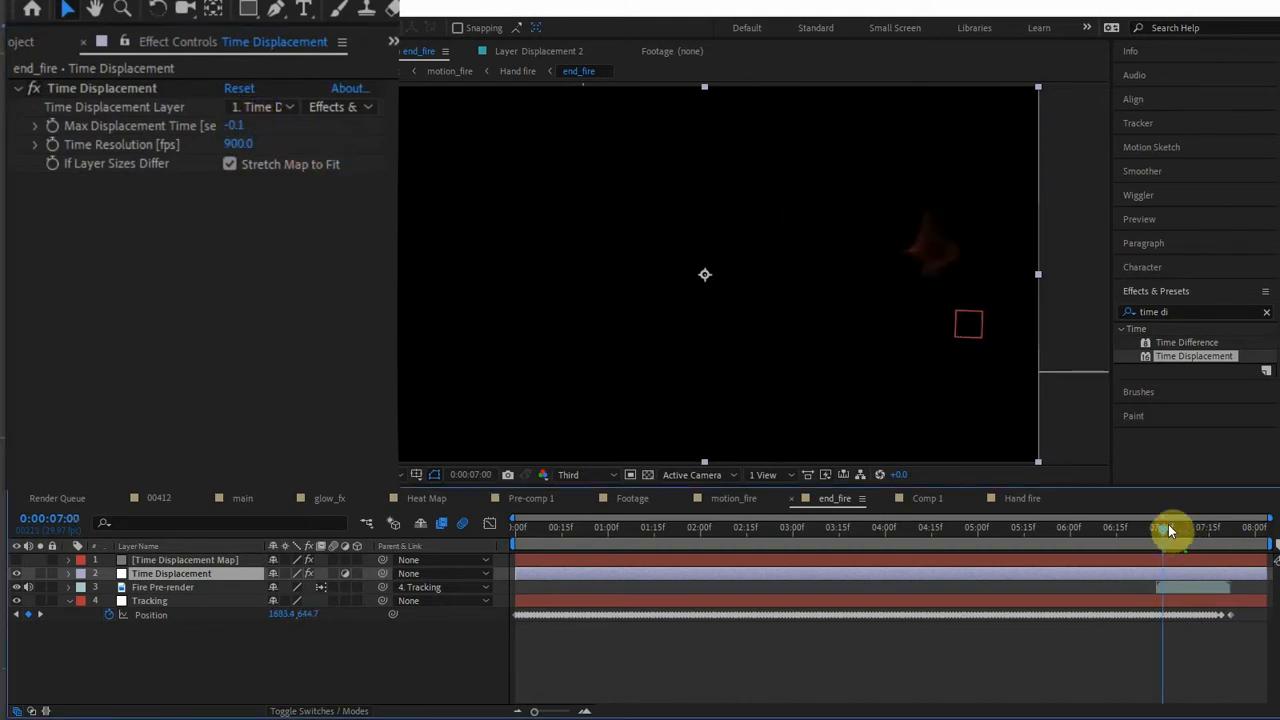
{"action": "key", "text": "space"}
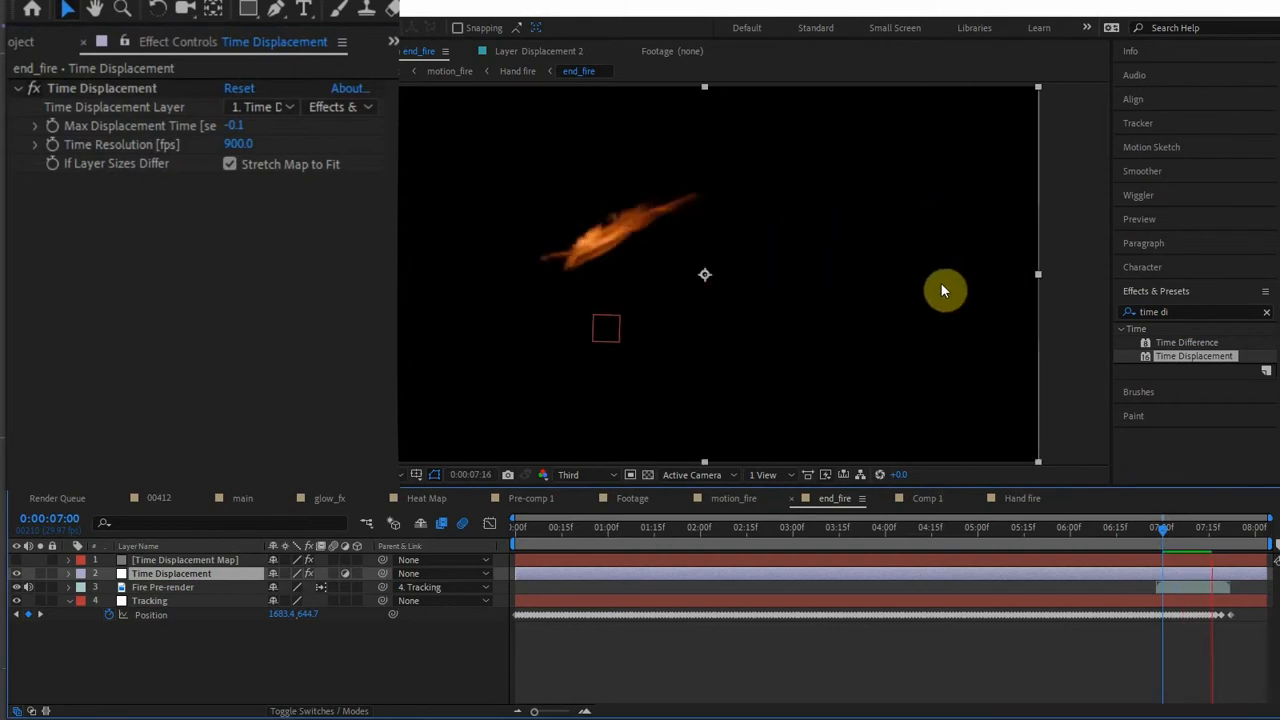
{"action": "left_click_drag", "start_coordinate": [1188, 540], "coordinate": [1202, 535]}
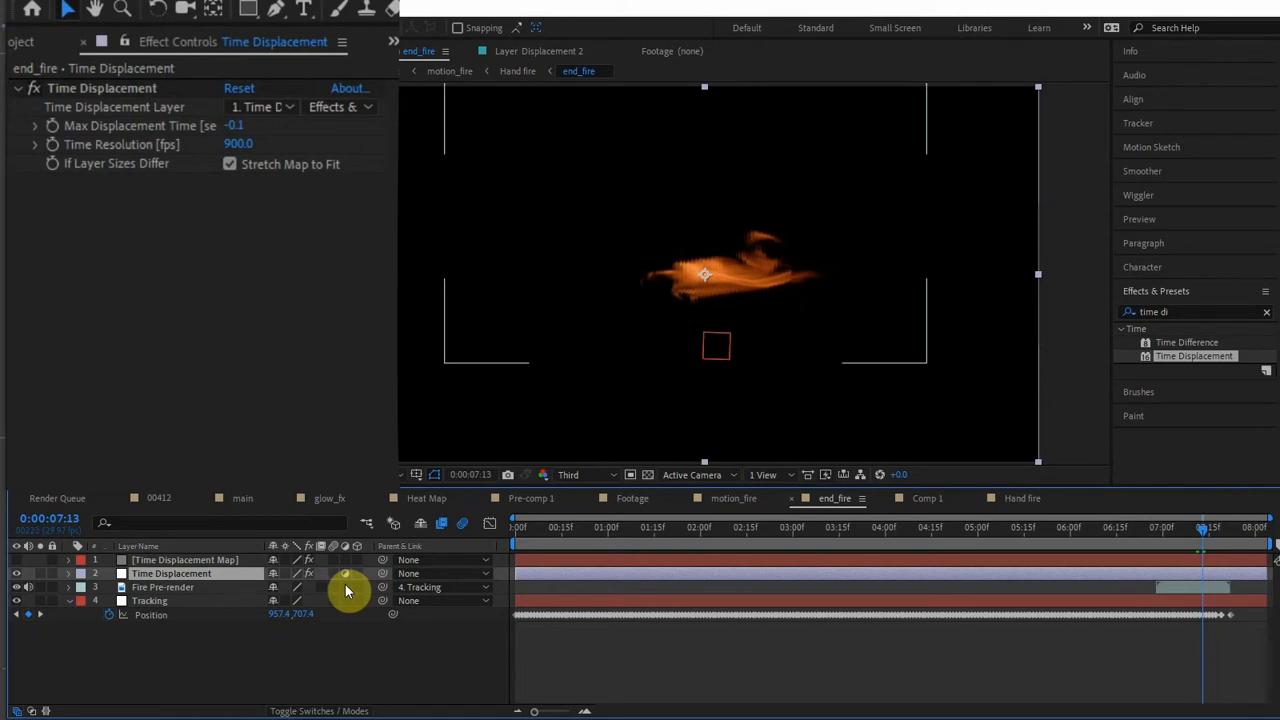
{"action": "scroll", "coordinate": [652, 296], "scroll_direction": "up", "scroll_amount": 2}
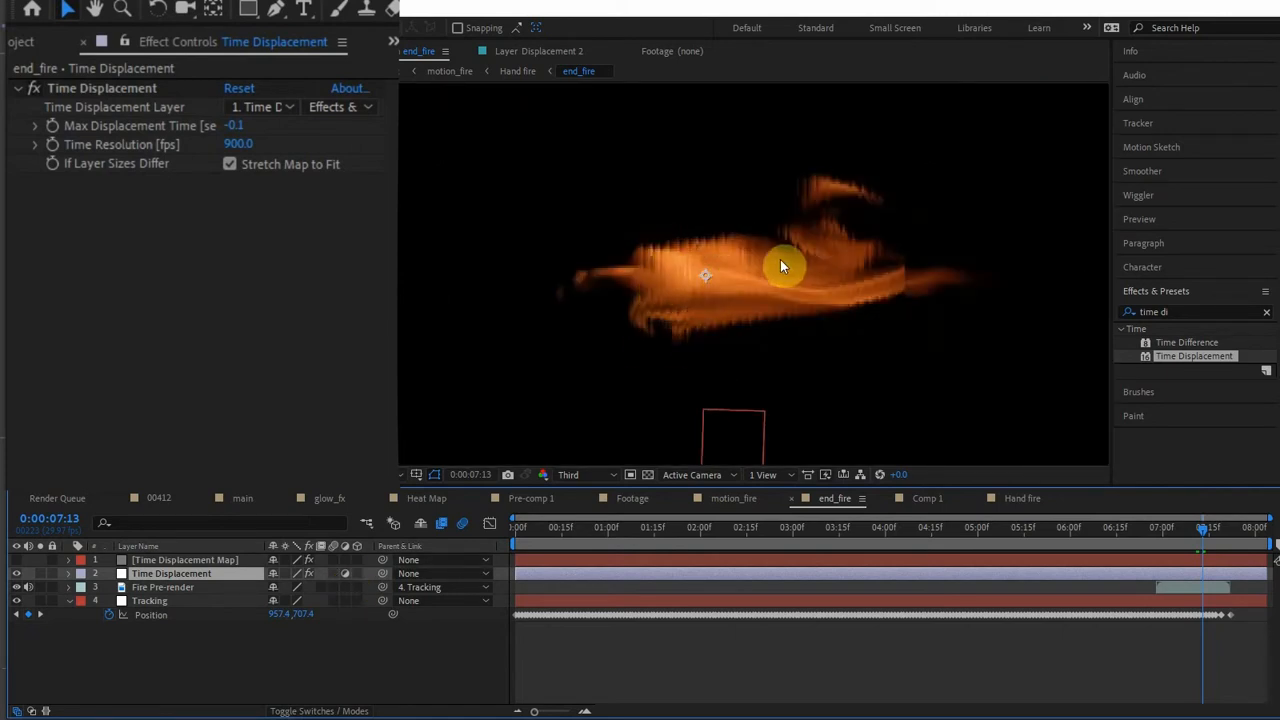
{"action": "scroll", "coordinate": [704, 272], "scroll_direction": "down", "scroll_amount": 2}
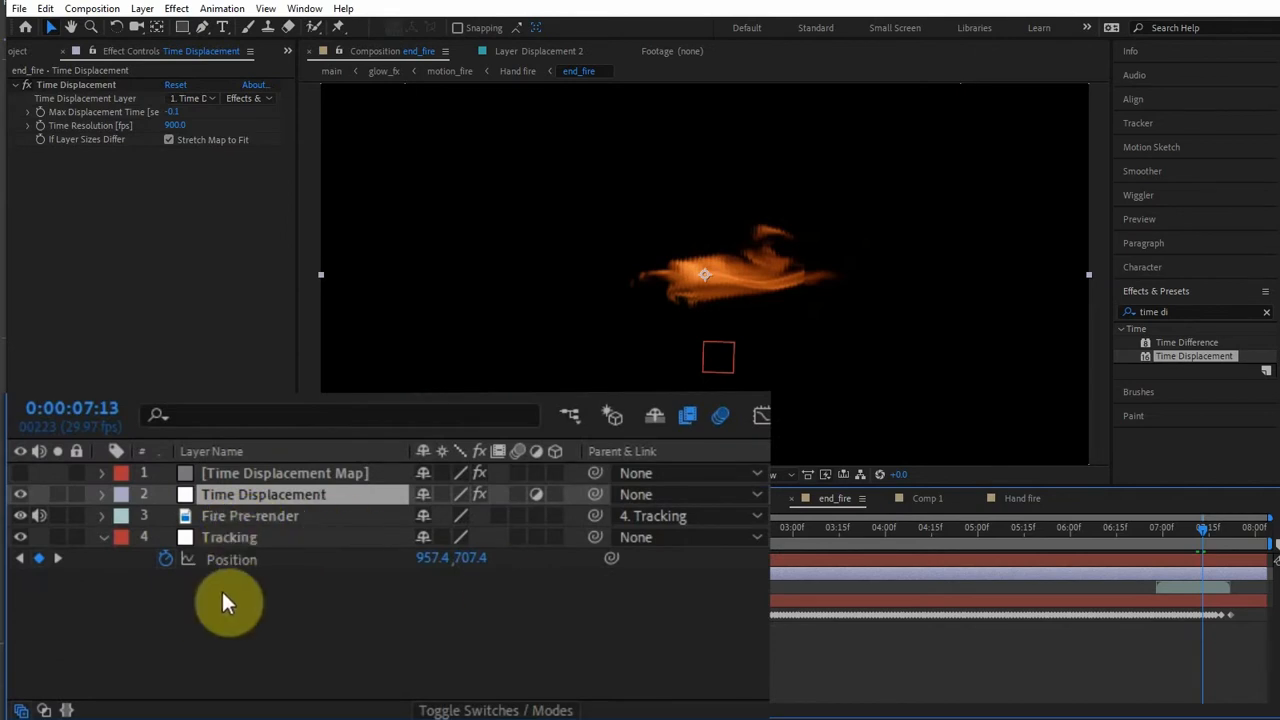
- Turn on frame blending for the Fire Pre-render layer in Pixel Motion mode
{"action": "left_click", "coordinate": [274, 515]}
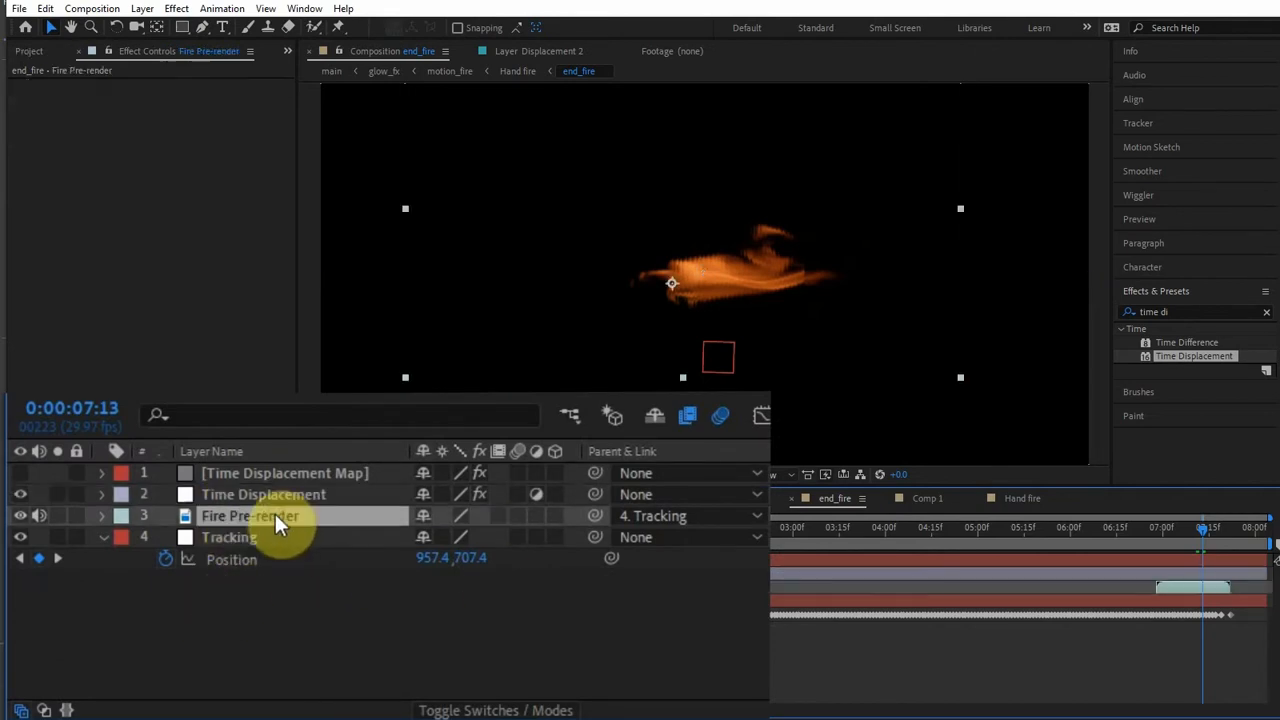
{"action": "left_click", "coordinate": [688, 422]}
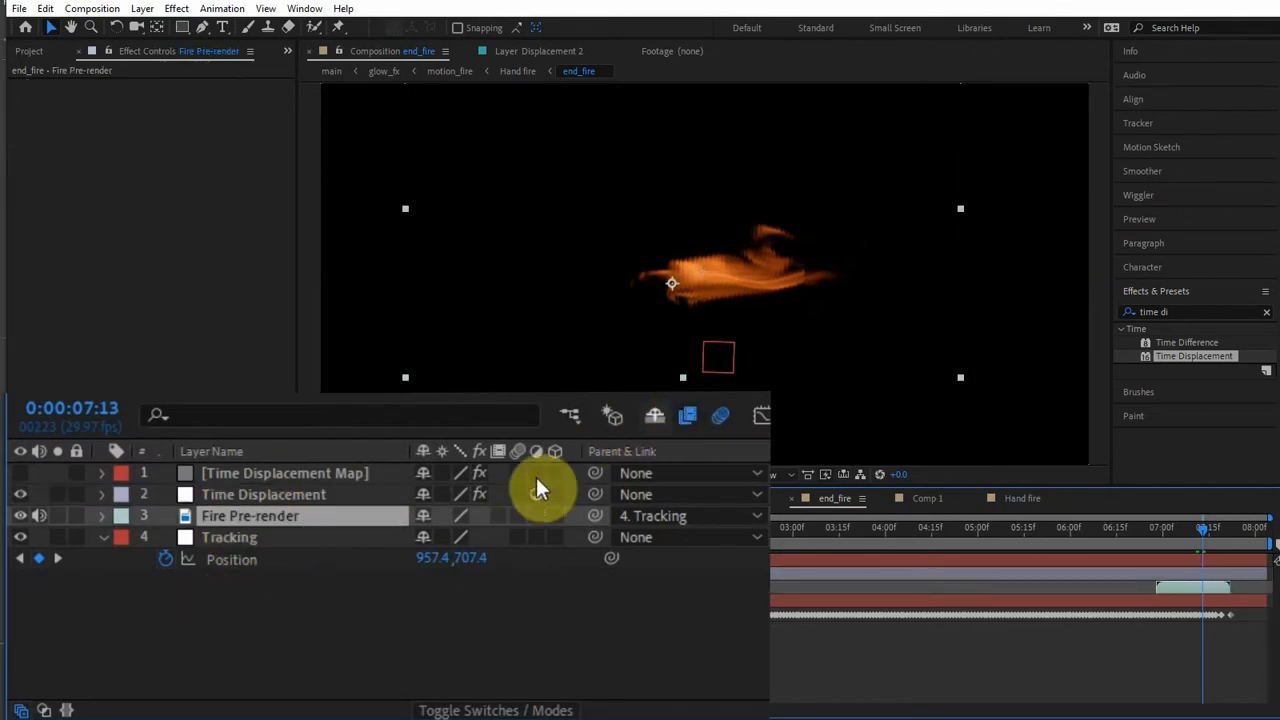
{"action": "left_click", "coordinate": [499, 516]}
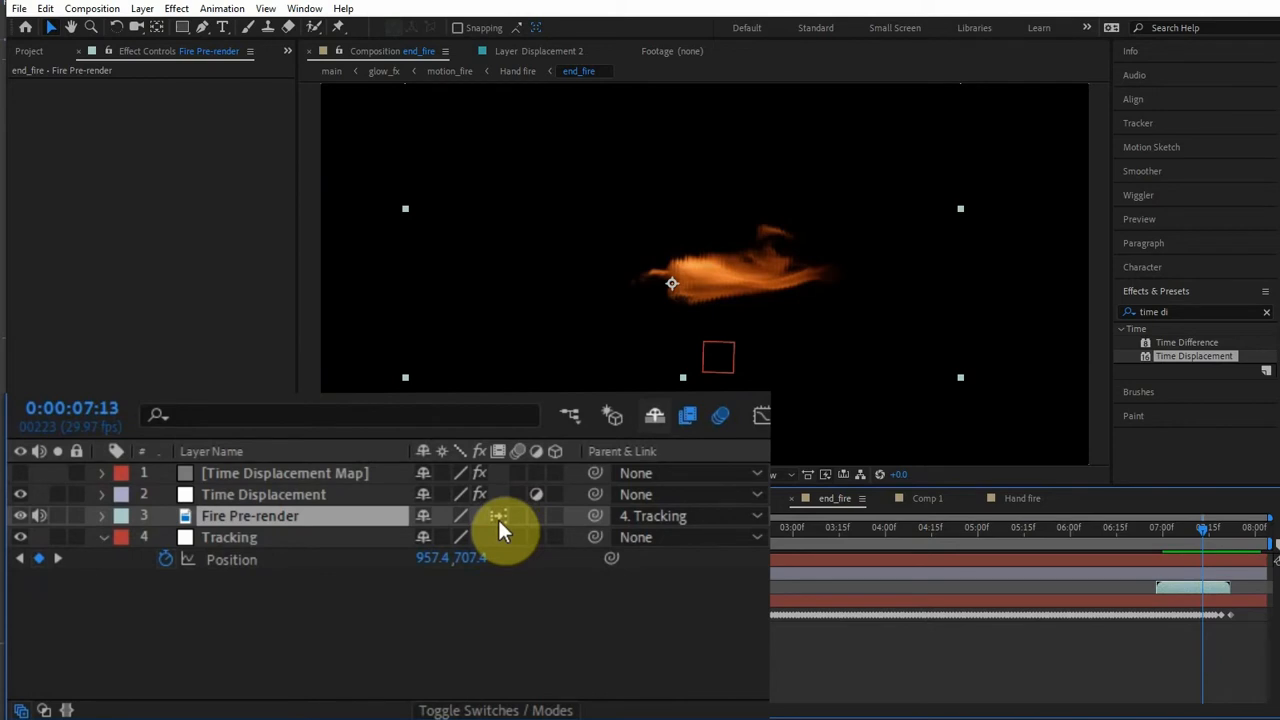
- Check the displaced fire trail at 0:00:07:17 and 0:00:07:16
{"action": "left_click_drag", "start_coordinate": [1203, 529], "coordinate": [1214, 526]}
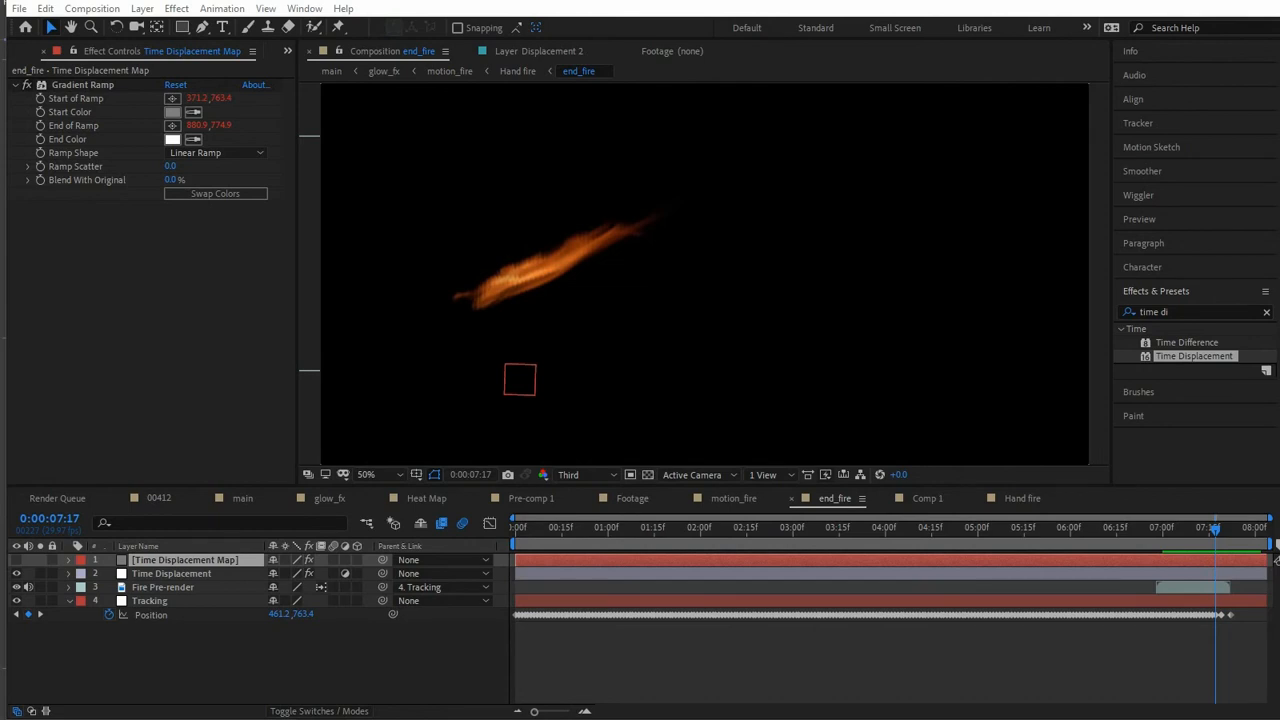
{"action": "left_click", "coordinate": [1212, 540]}
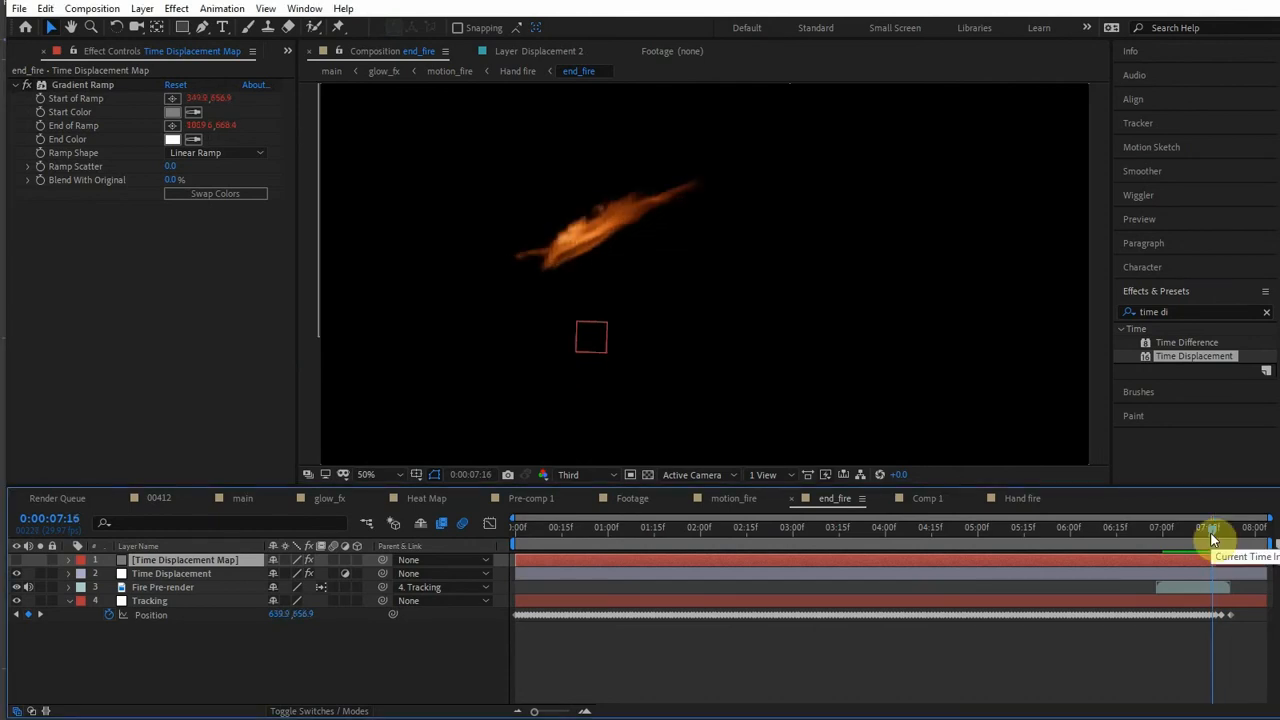